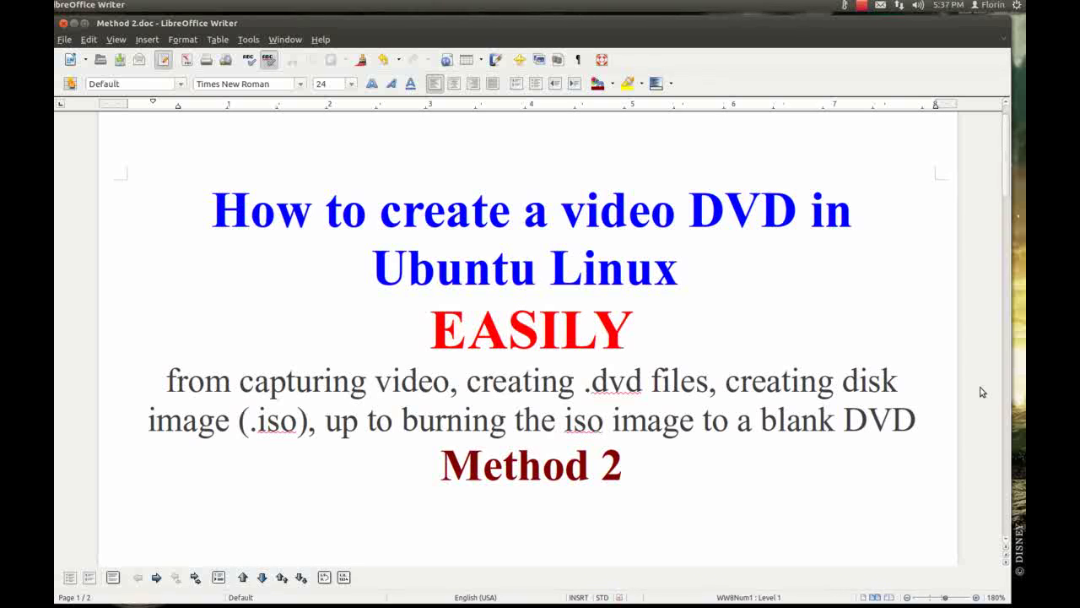
- Scroll down to the four-step program list and place the cursor inside it
click(924, 460)
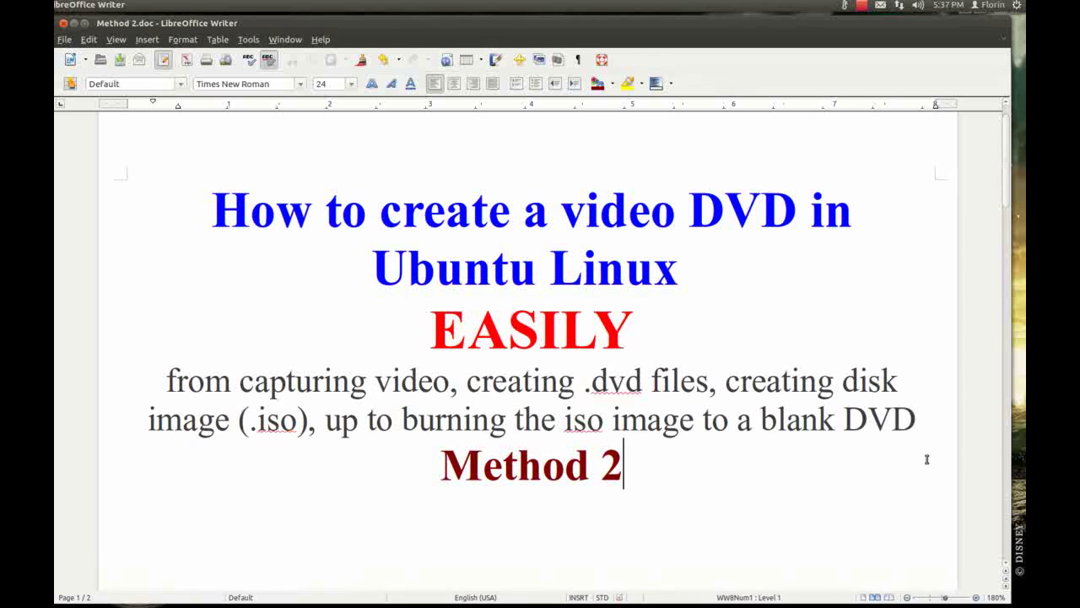
scroll(925, 460, down, 1)
scroll(927, 460, down, 4)
scroll(927, 460, down, 2)
scroll(926, 460, down, 1)
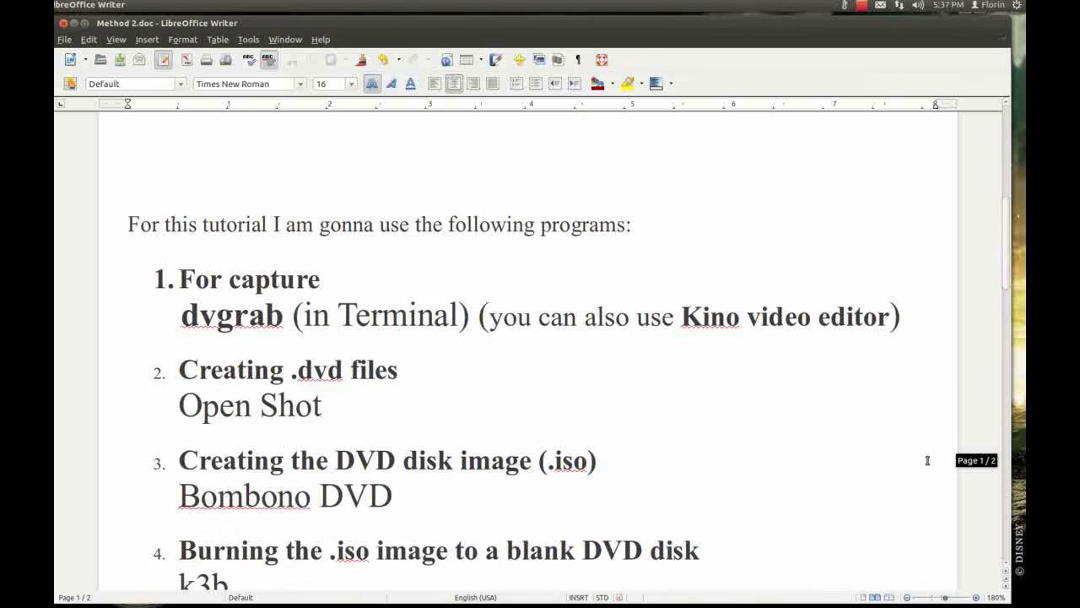
scroll(927, 460, down, 1)
click(871, 556)
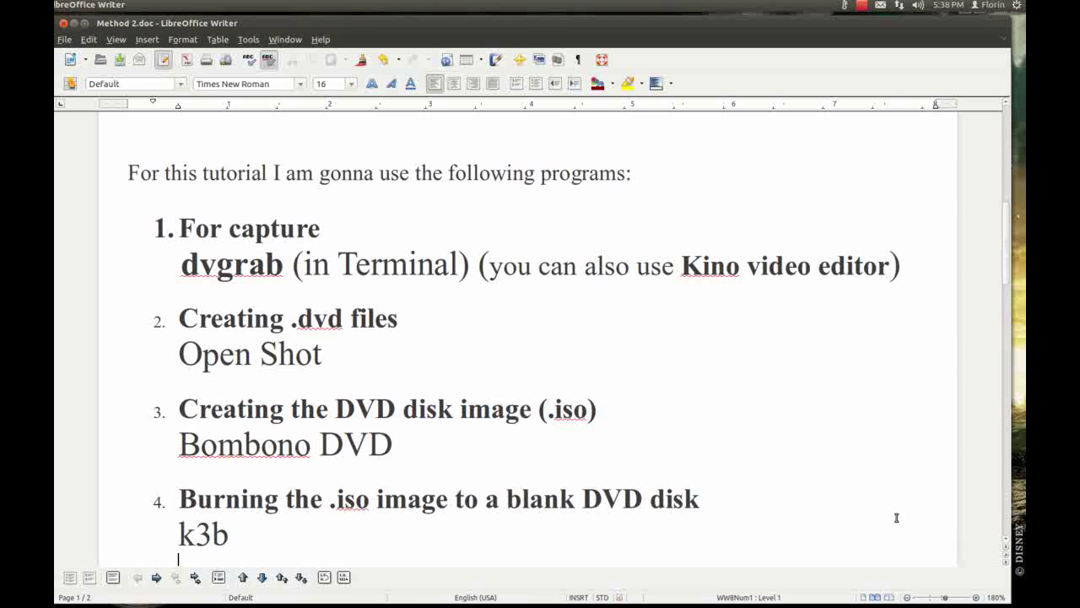
- Launch Kino by searching 'kin' in the Dash on another workspace
key(ctrl+alt+Right)
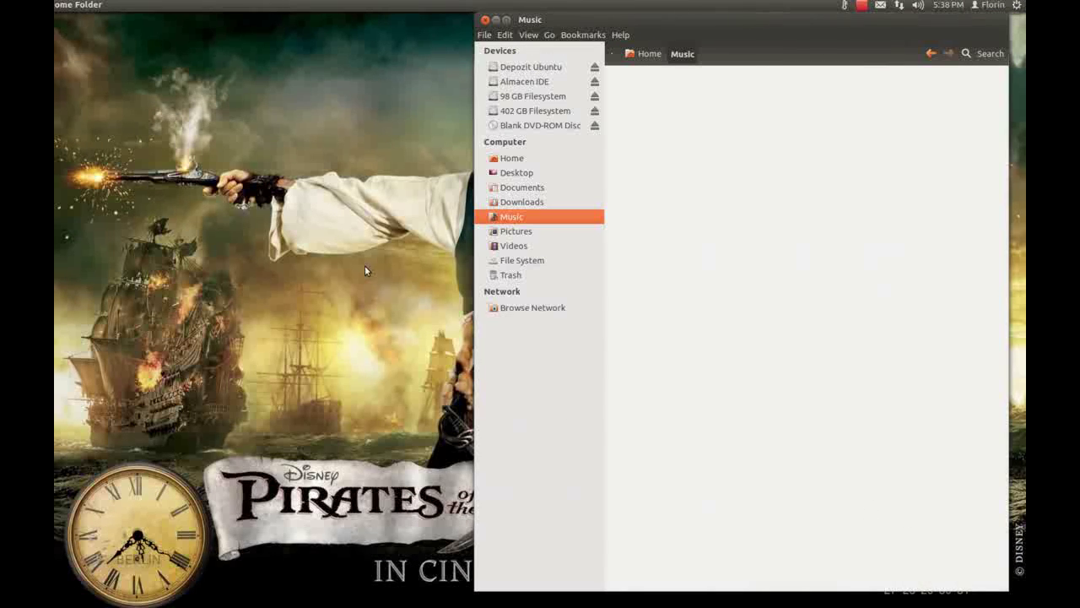
click(364, 270)
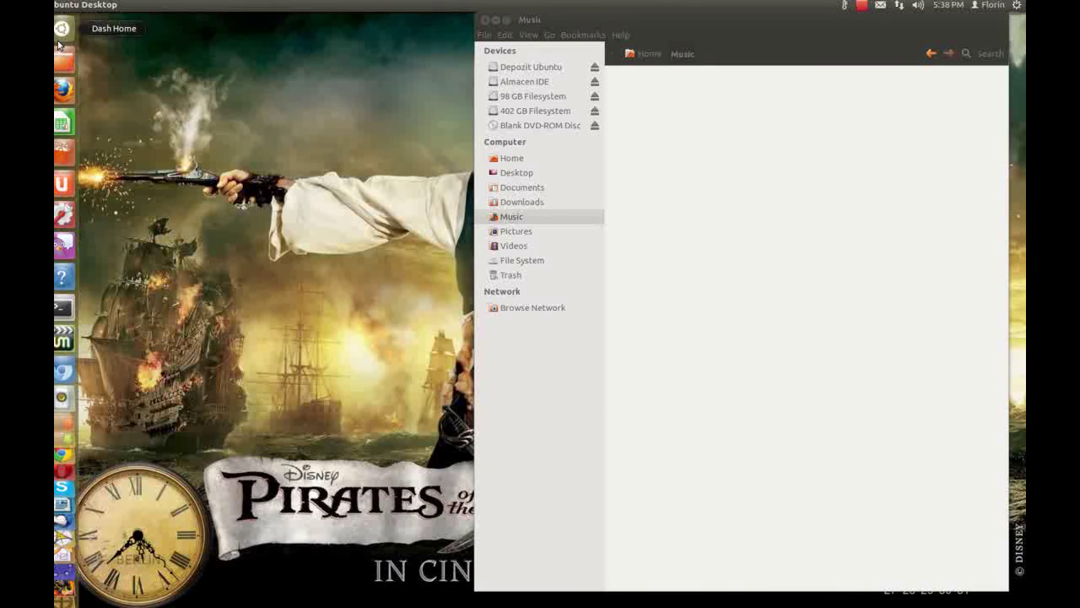
click(60, 34)
text(k)
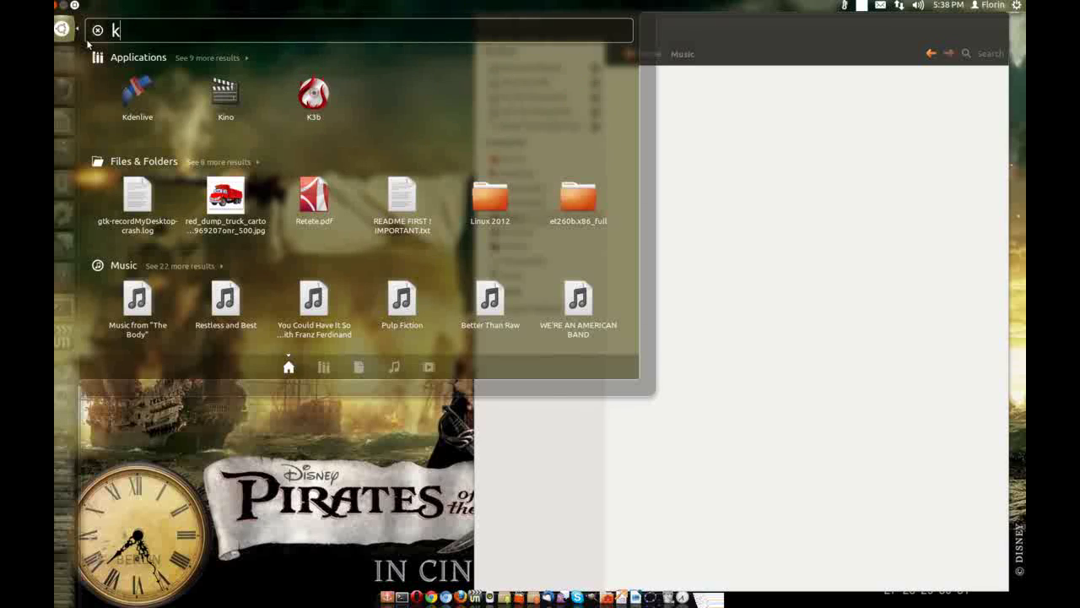
text(in)
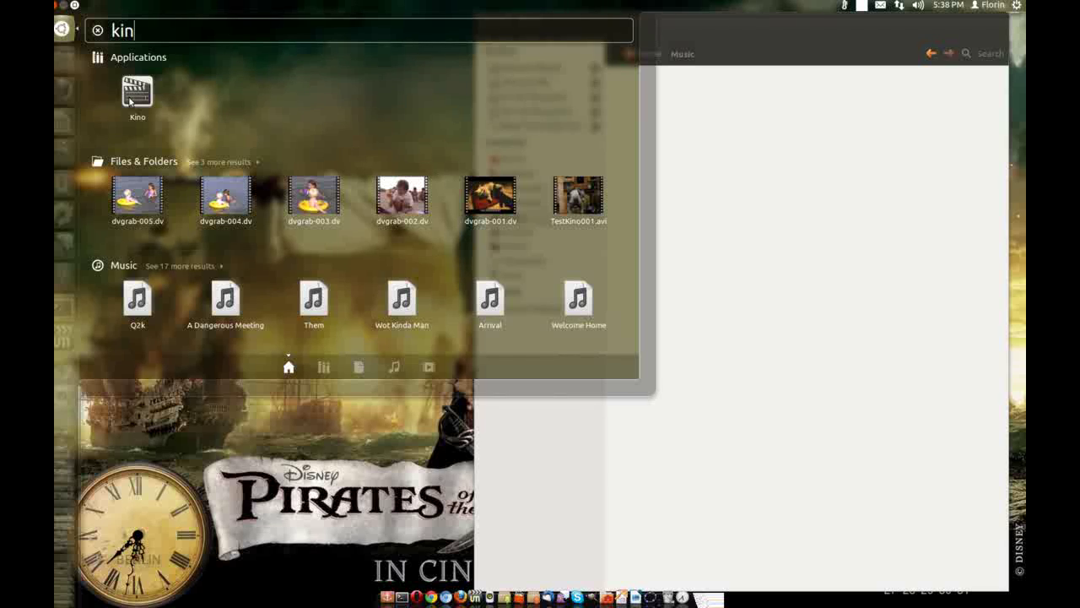
click(131, 100)
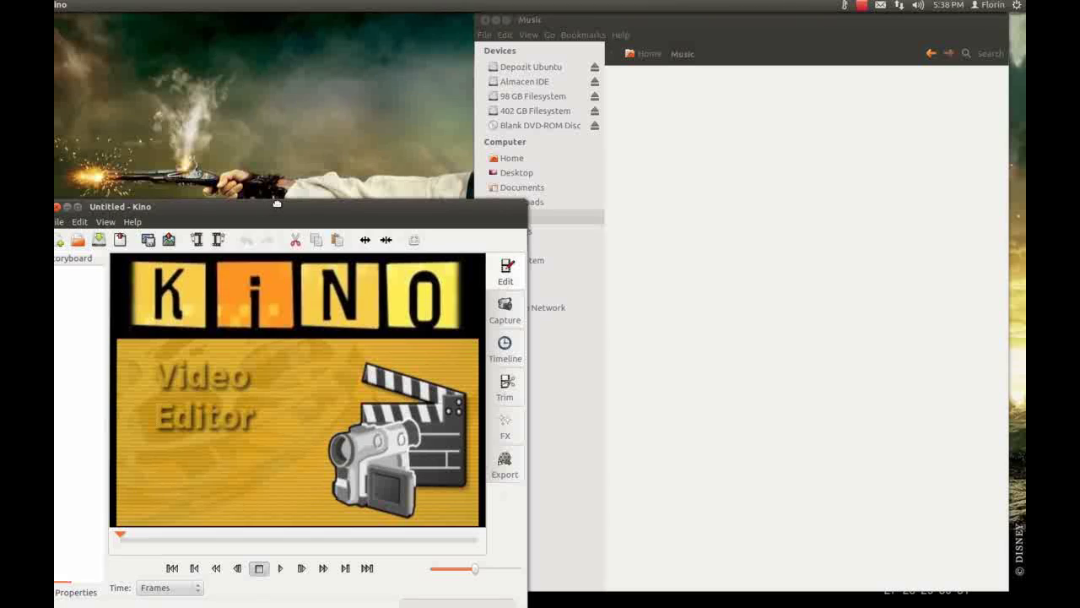
- Preview the DV camera footage in Kino's Capture mode, then close Kino
drag(277, 213, 312, 128)
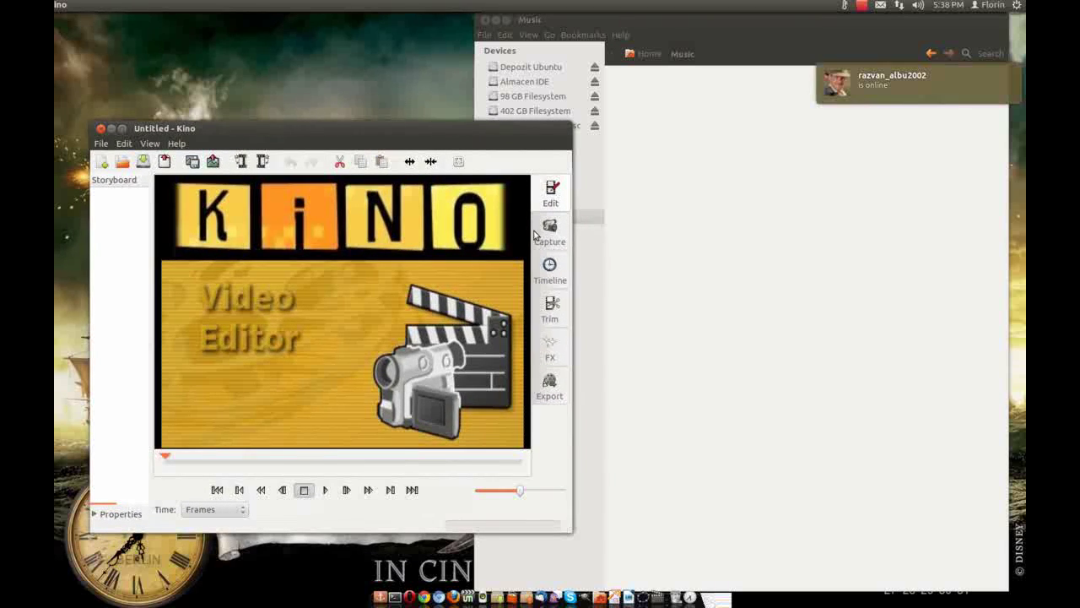
click(547, 234)
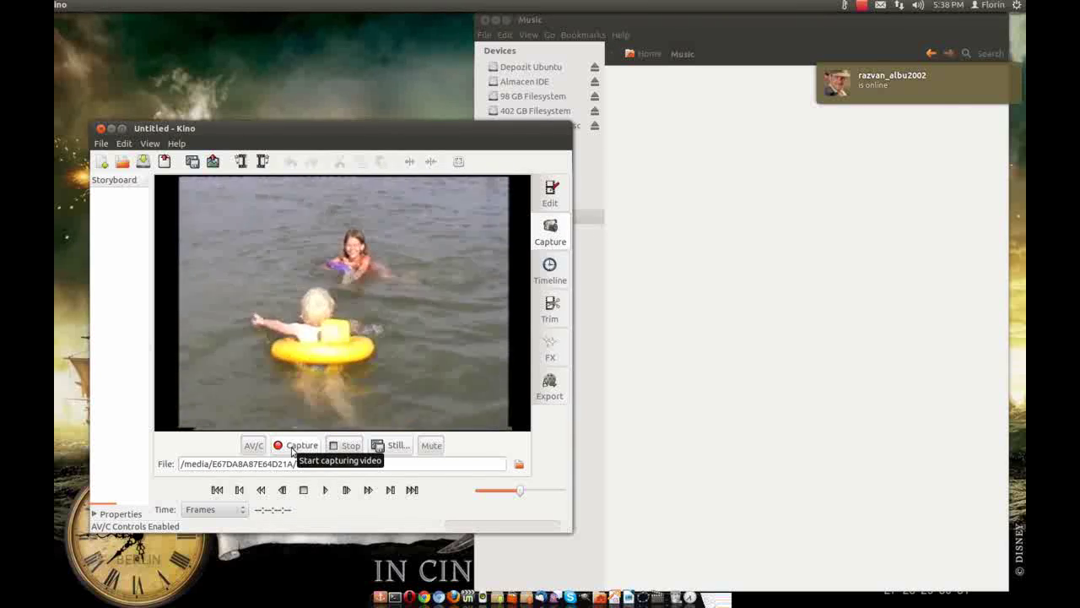
click(101, 130)
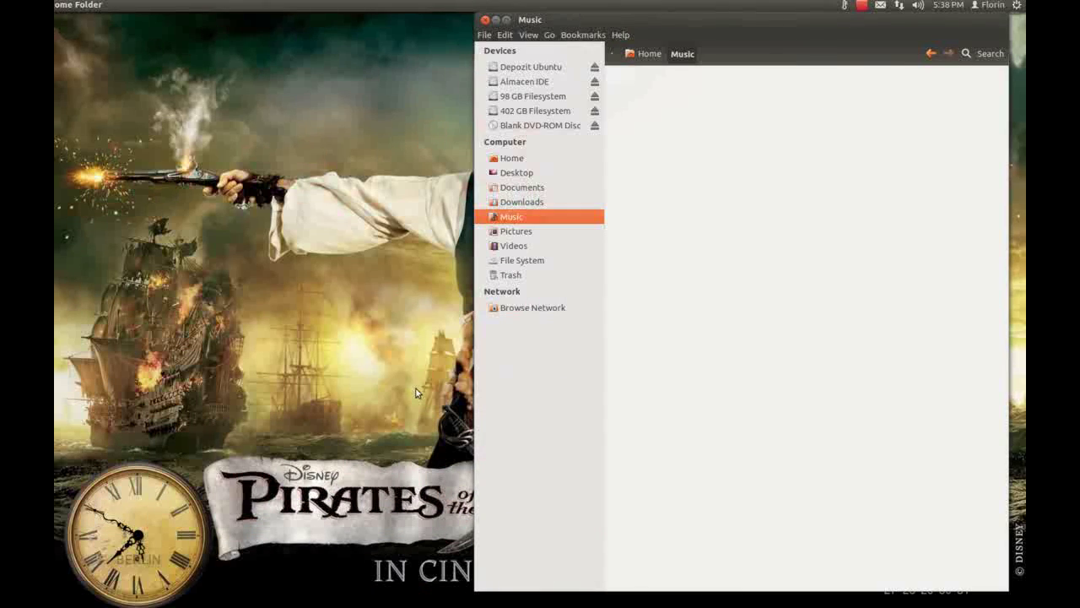
- Open a terminal from the dock and run dvgrab to start capturing
click(403, 387)
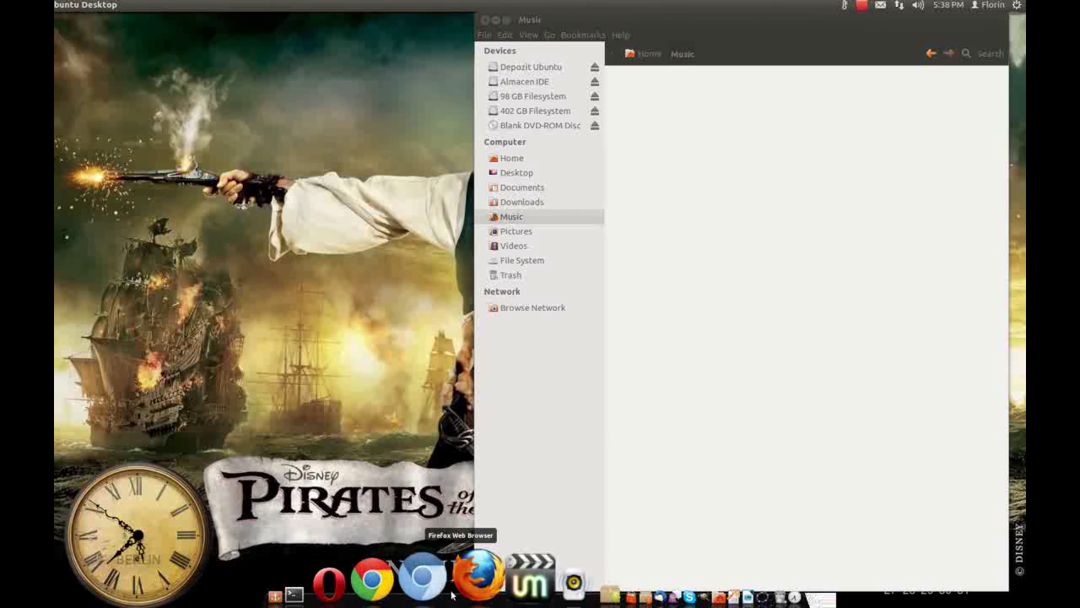
click(410, 574)
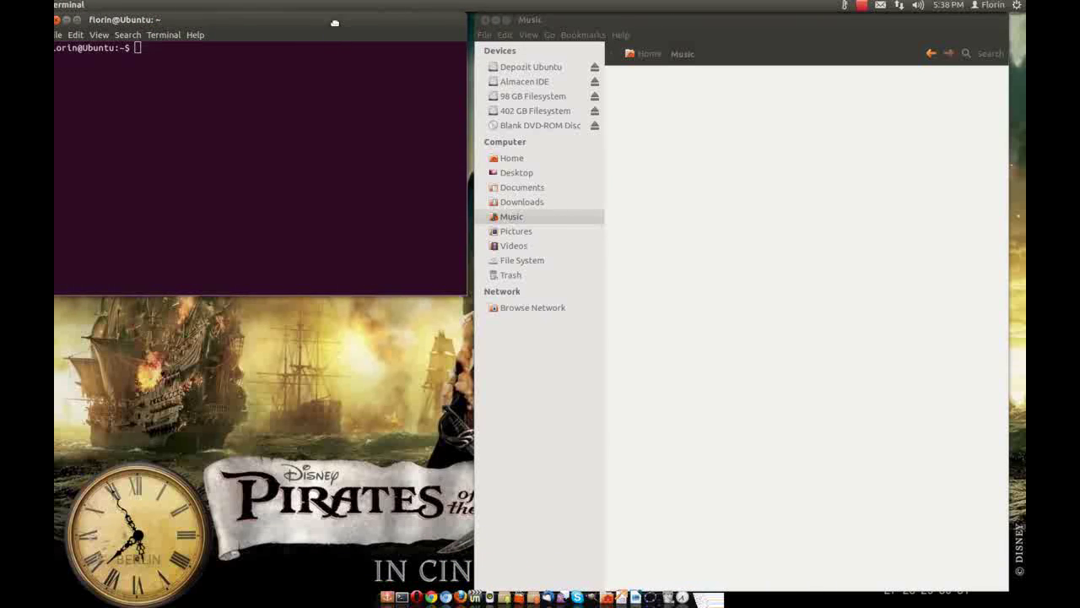
drag(335, 23, 406, 174)
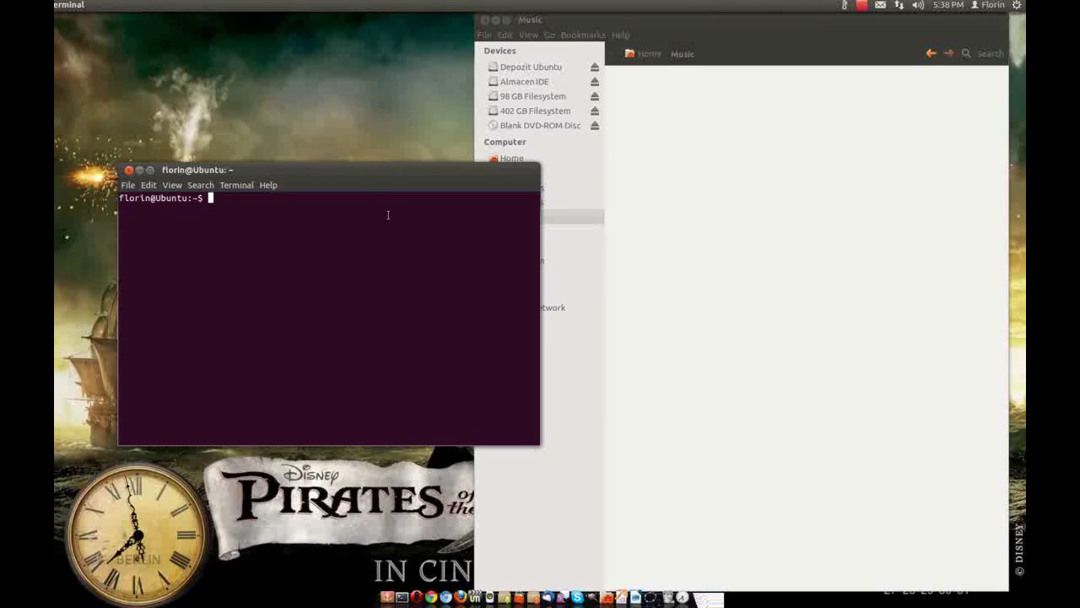
text(dv)
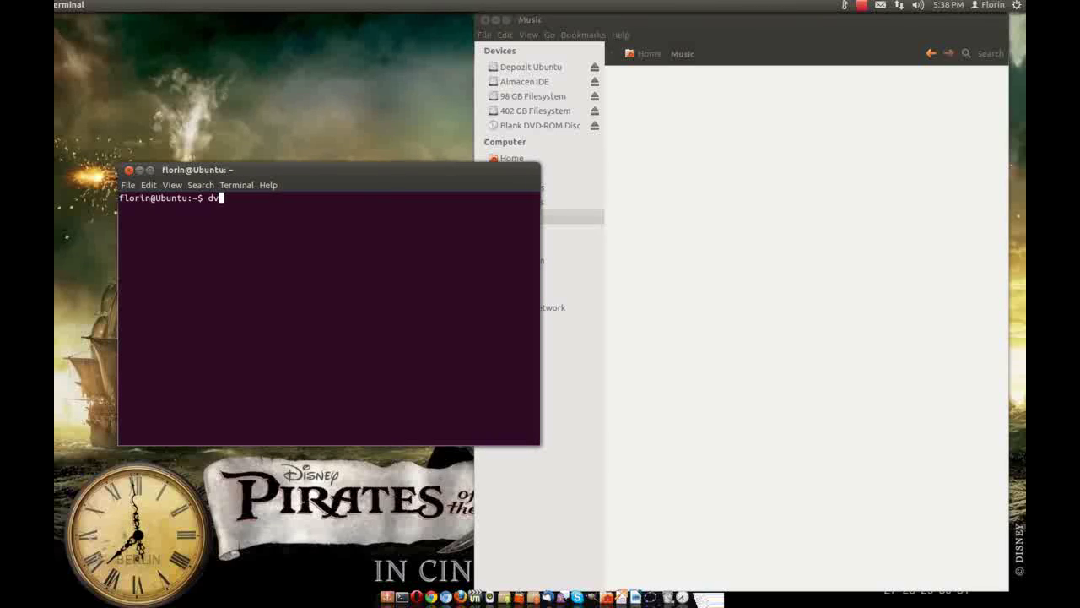
text(grab)
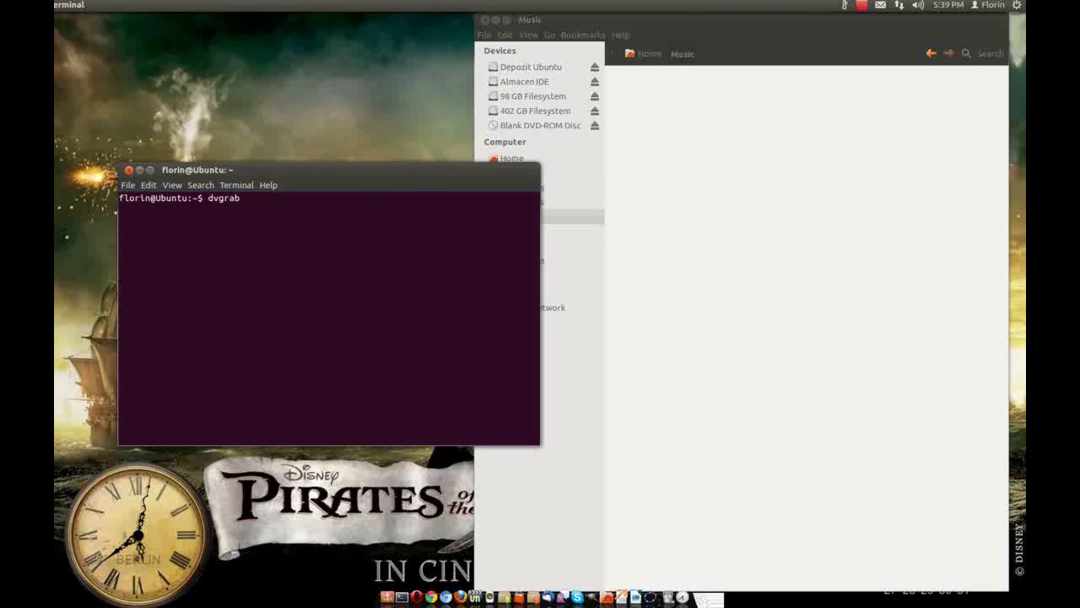
key(Return)
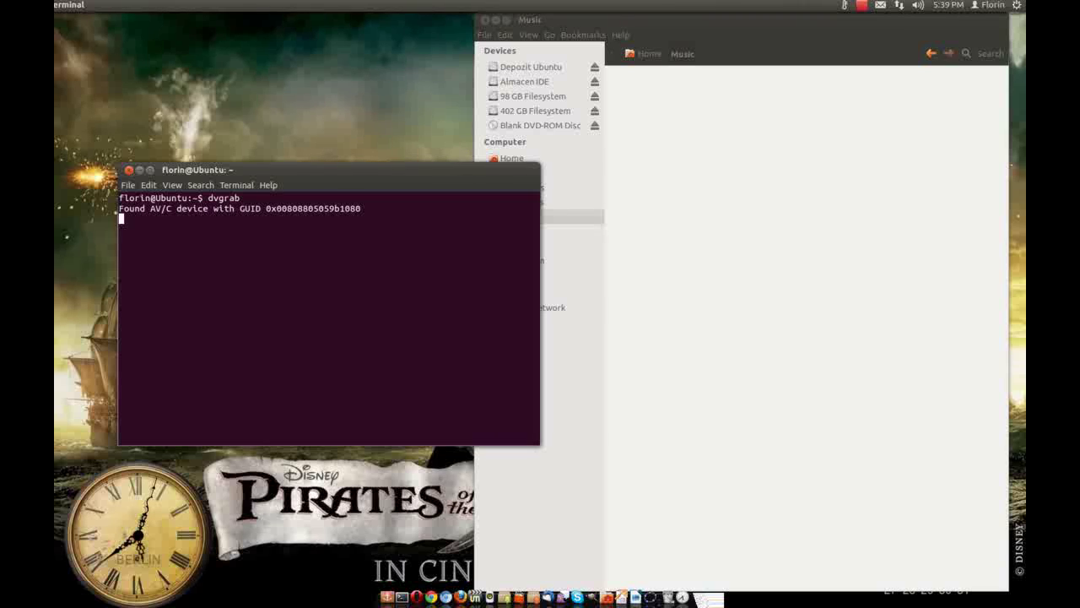
- Check the captured dvgrab .dv files in Home, then request closing the terminal
click(520, 158)
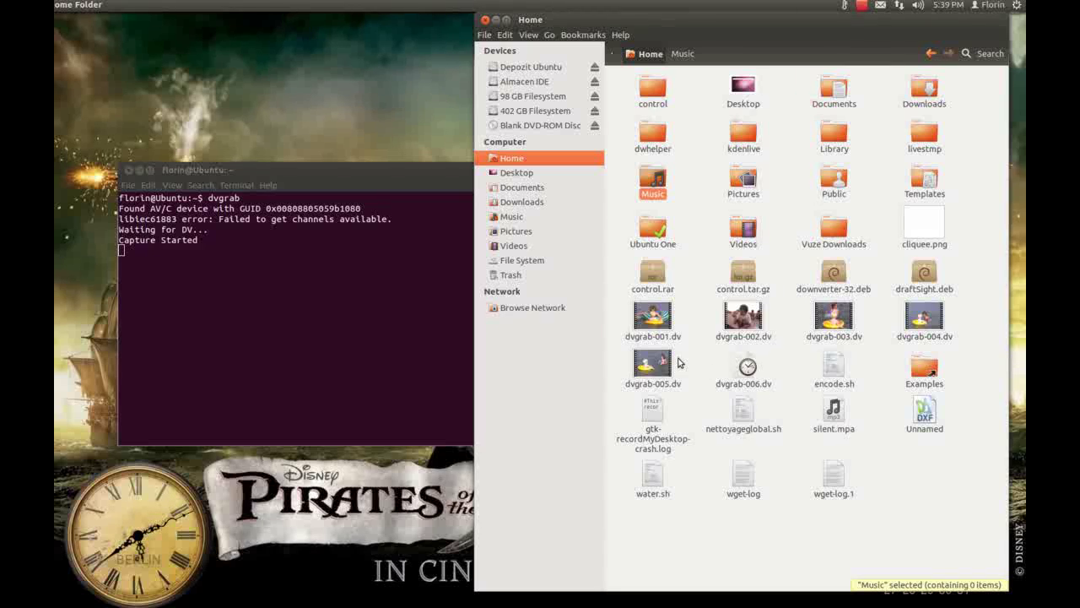
click(347, 198)
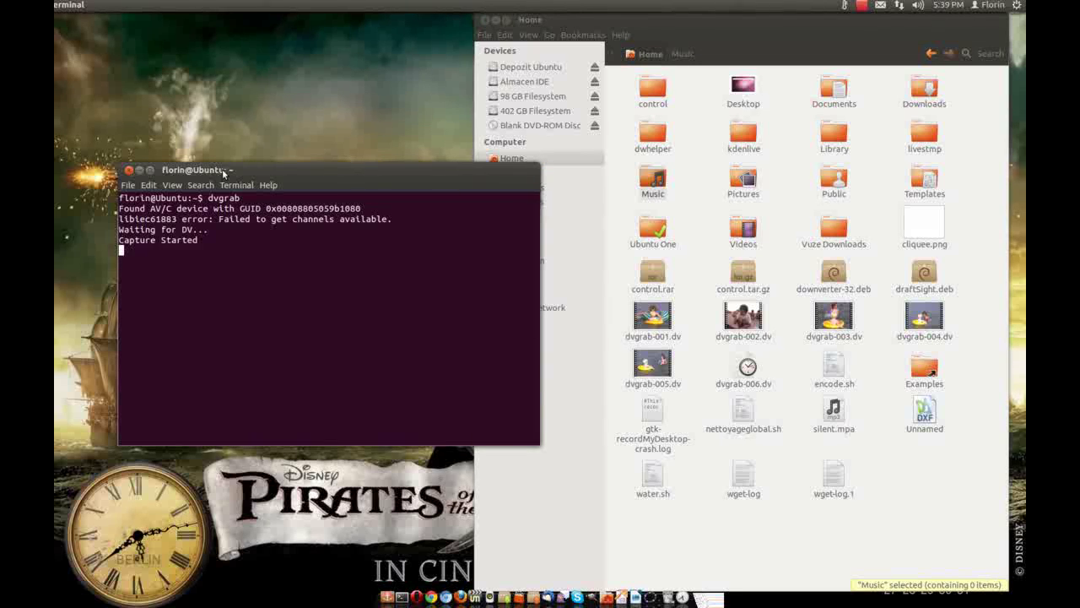
click(129, 171)
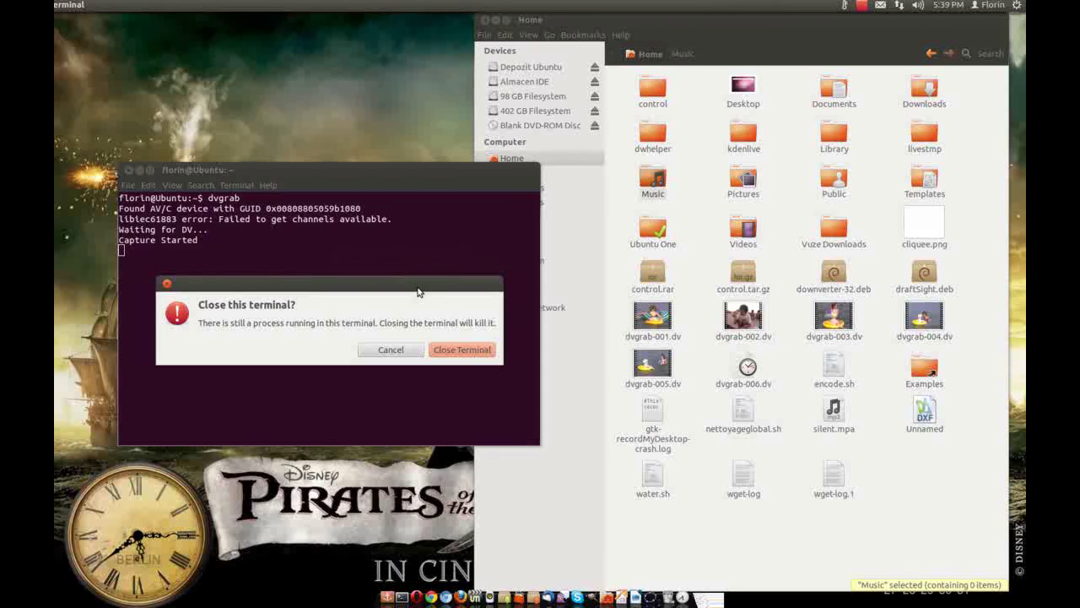
- Stop the capture by closing the terminal, then confirm dvgrab-001.dv is 1.0 GB in Properties
click(460, 348)
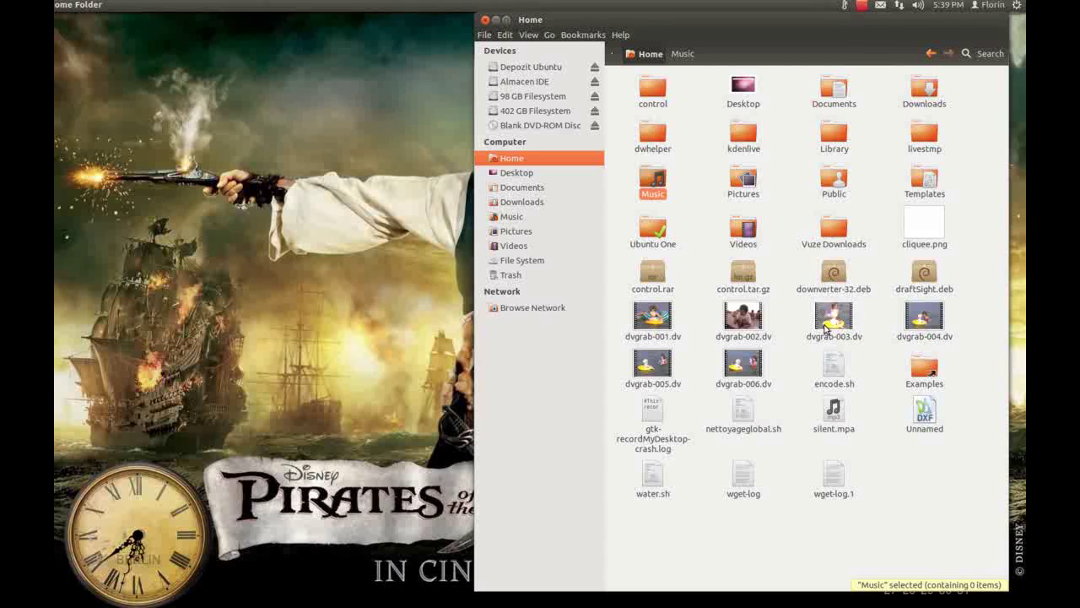
click(650, 320)
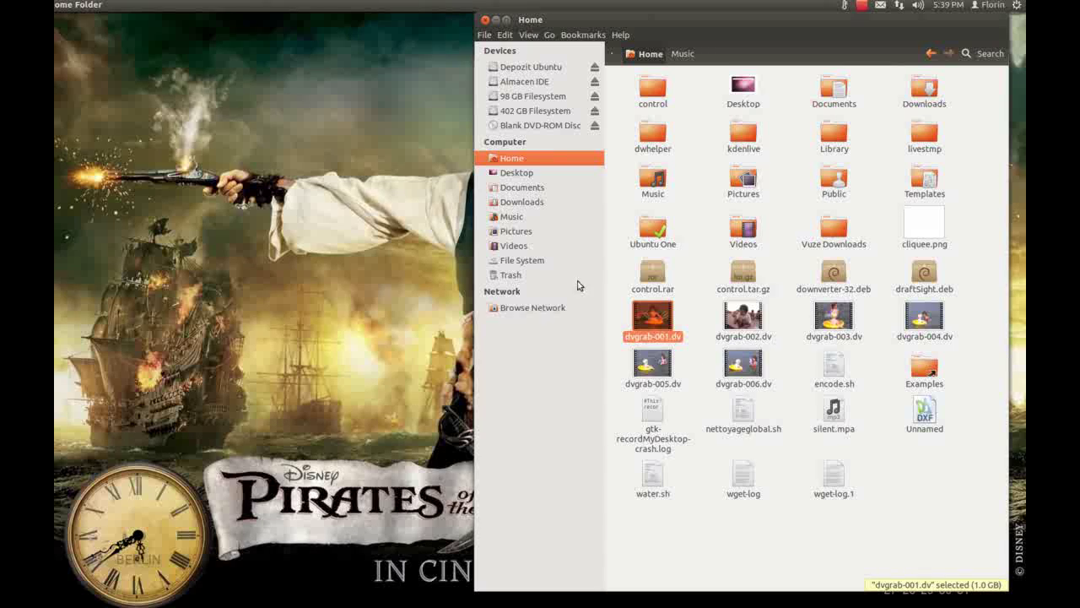
right_click(664, 319)
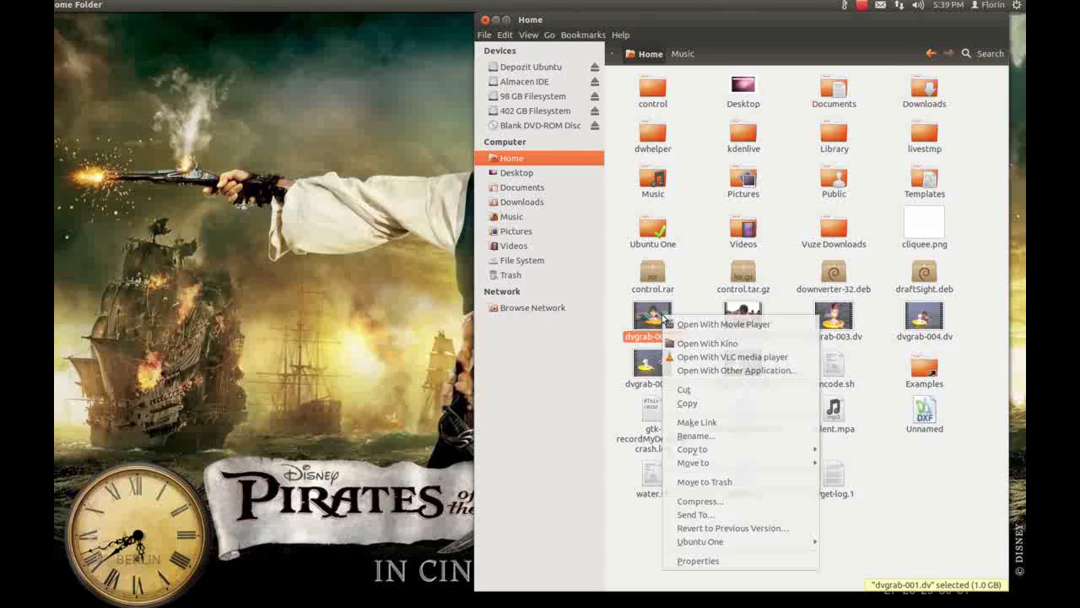
click(712, 561)
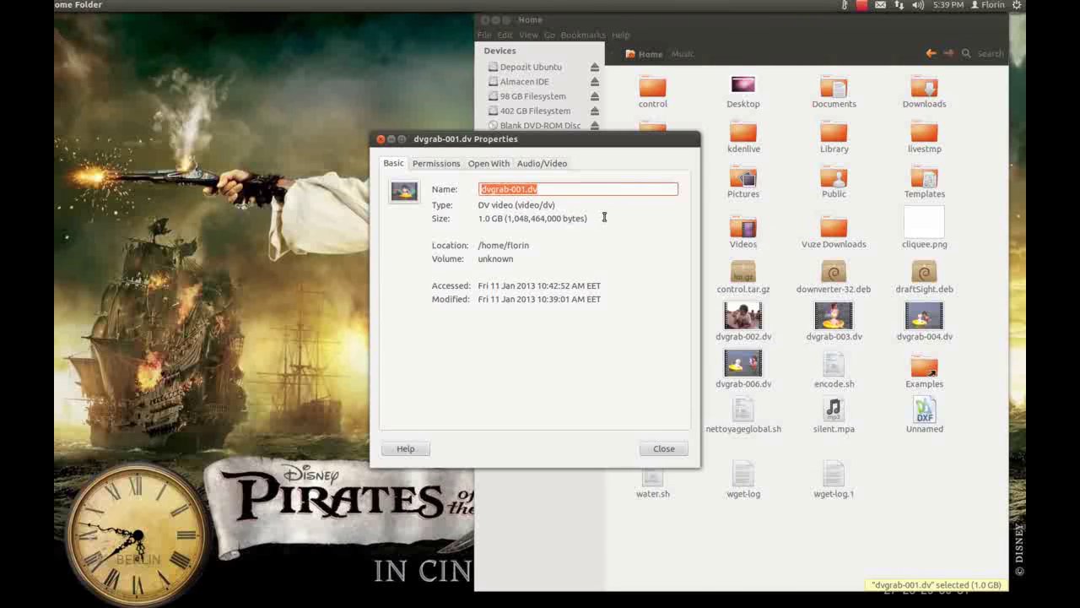
drag(602, 218, 464, 221)
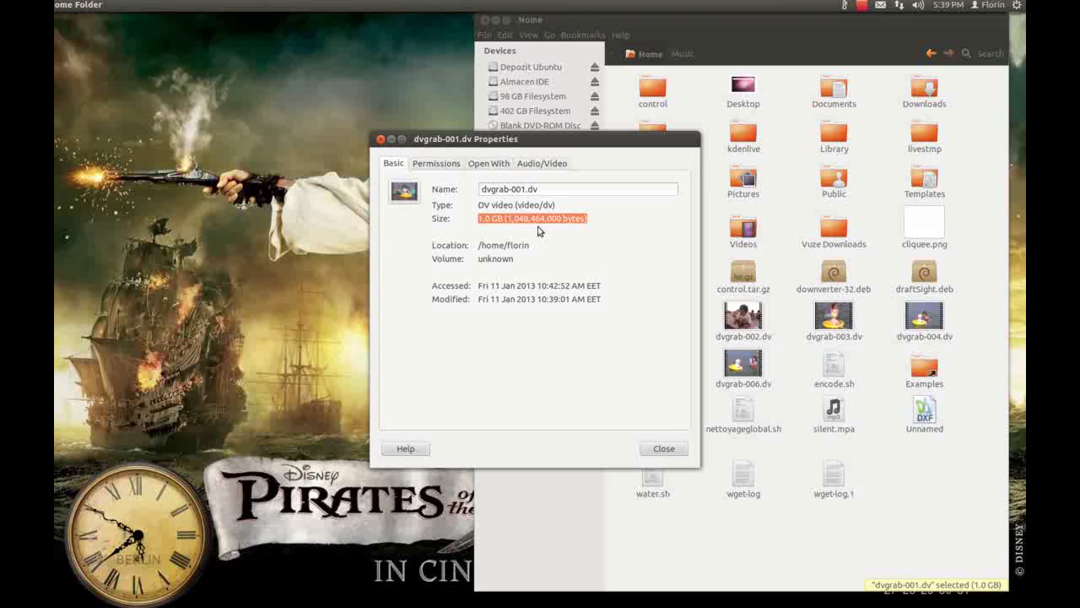
click(663, 448)
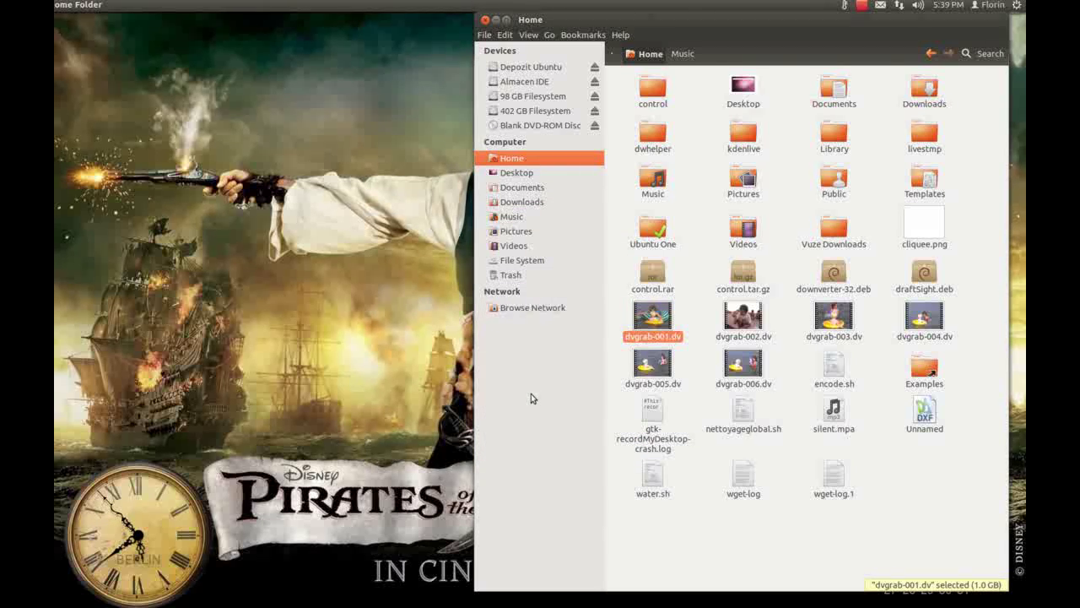
click(318, 217)
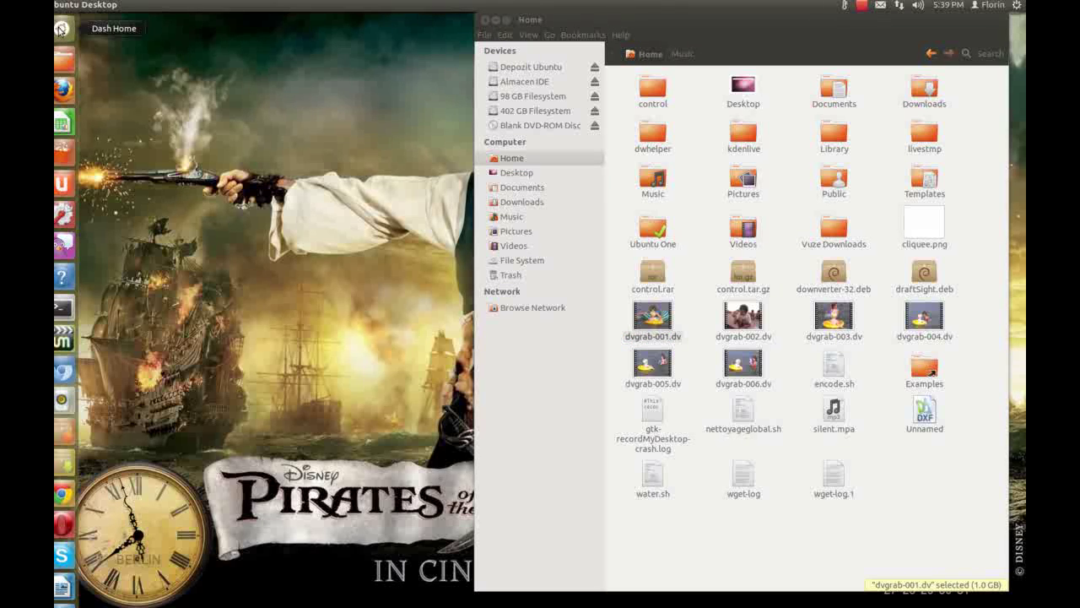
- Launch OpenShot Video Editor by searching 'open' in the Dash
click(61, 29)
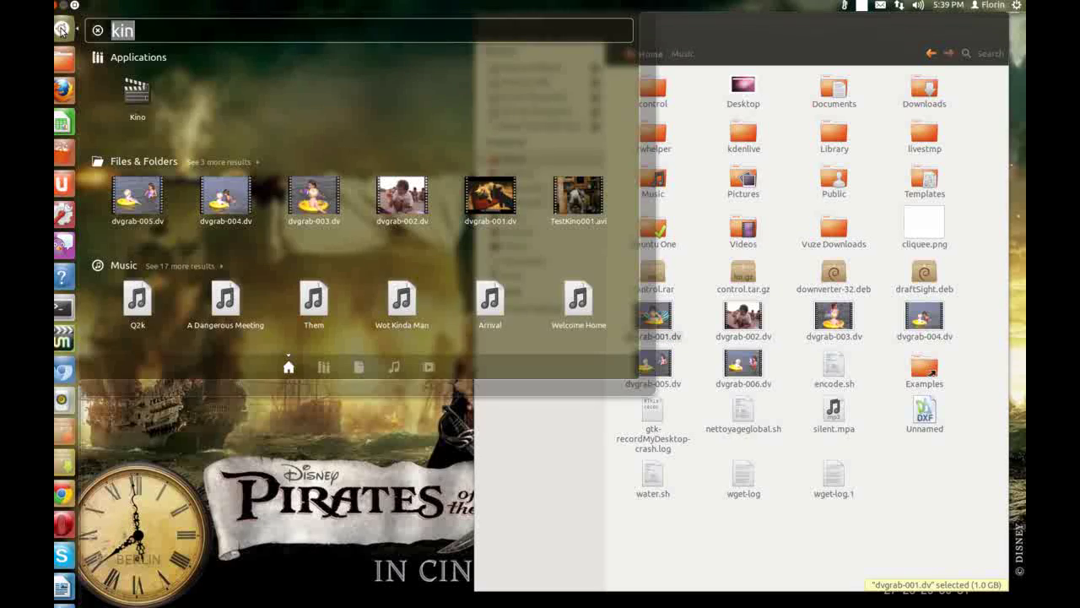
text(o)
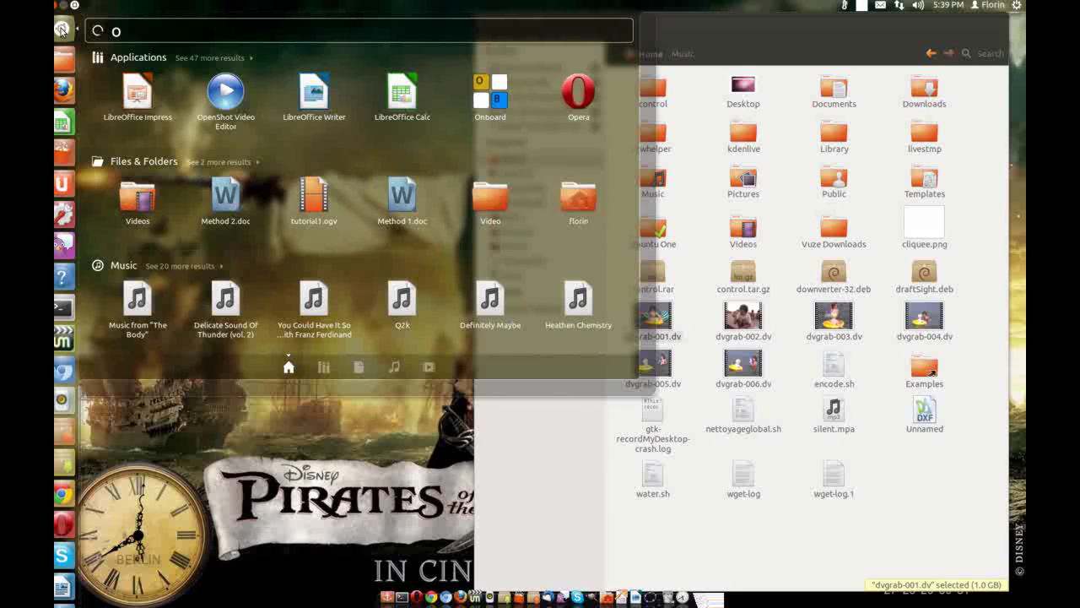
text(pen)
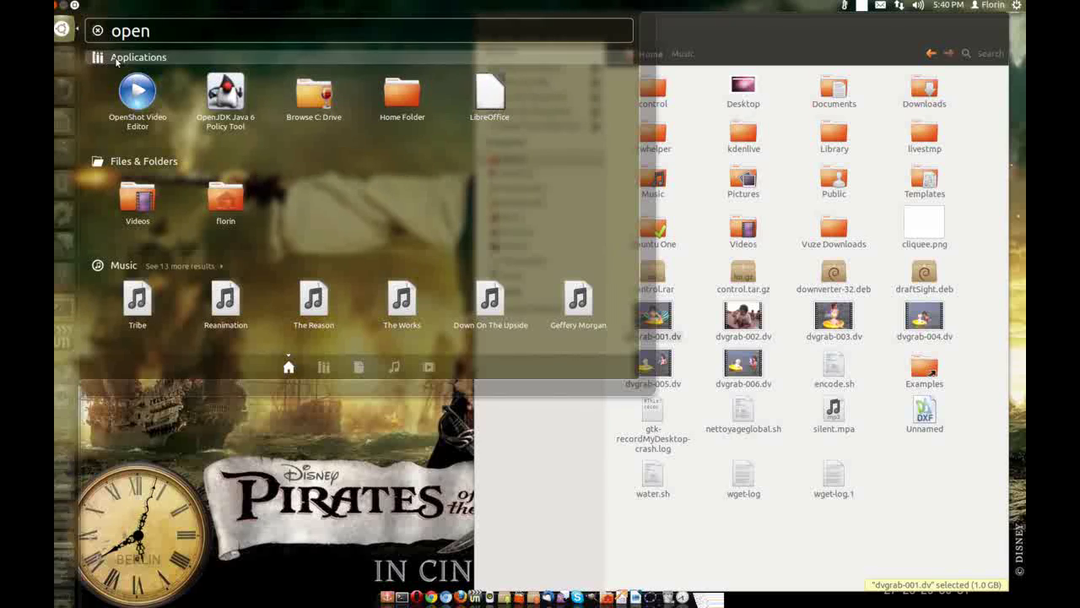
click(129, 74)
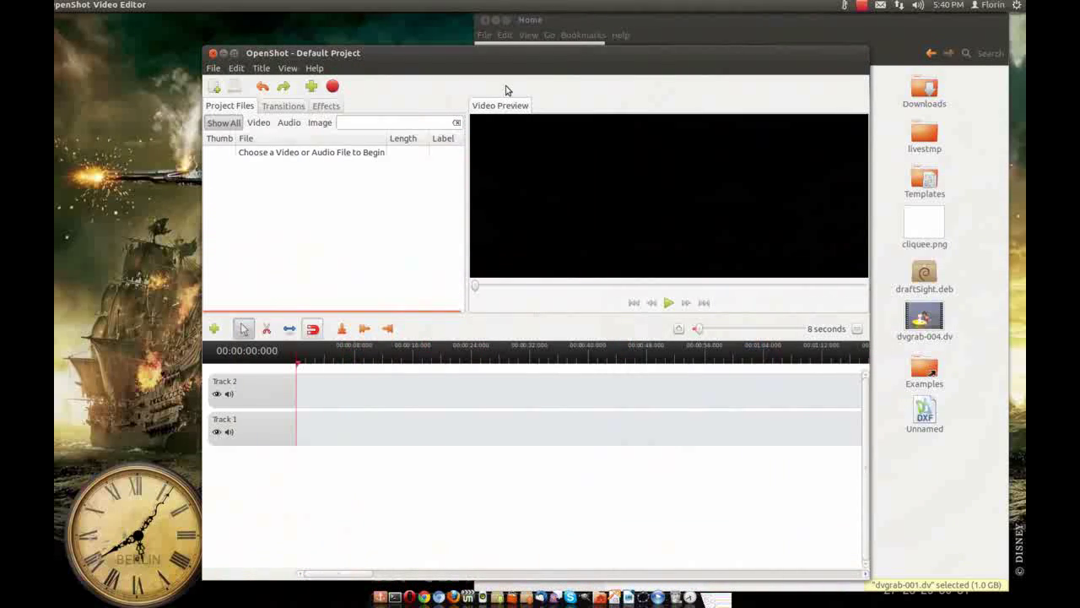
drag(499, 56, 400, 46)
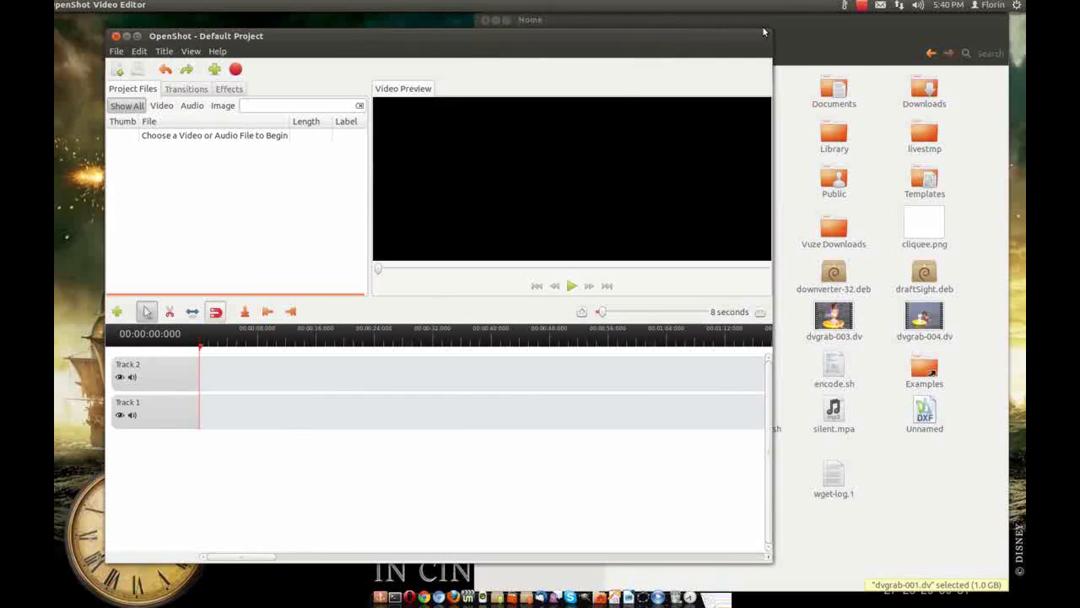
- Import dvgrab-006.dv into Project Files and place it at the start of Track 2
click(795, 23)
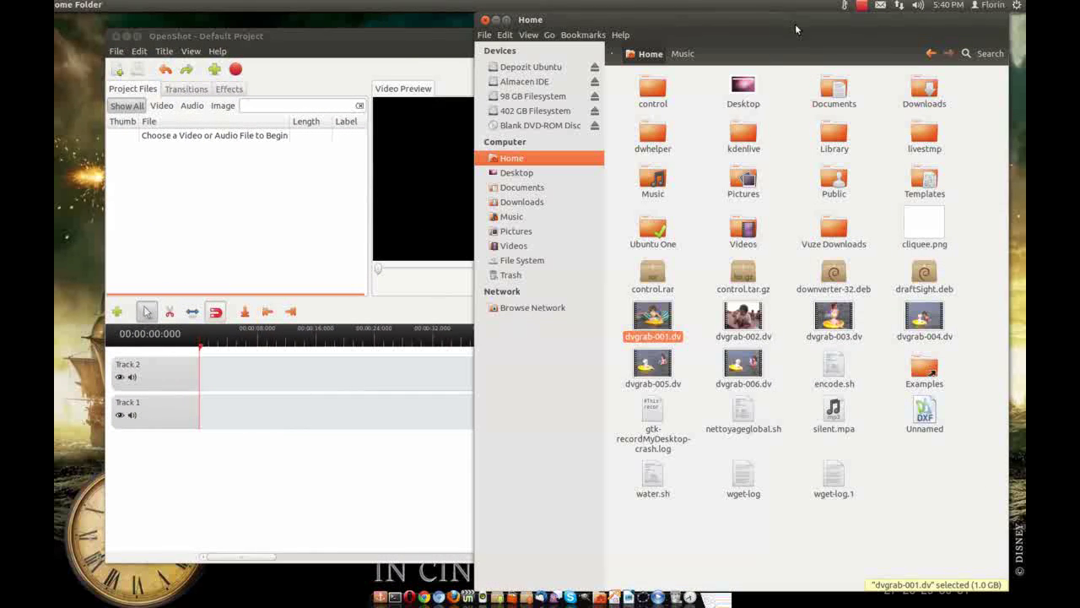
click(753, 366)
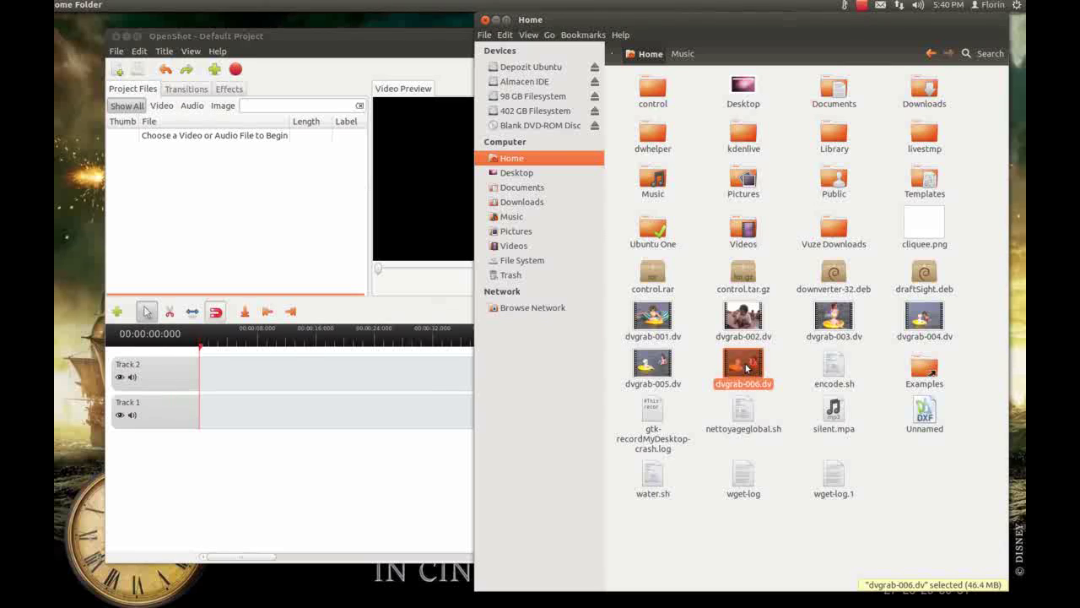
mouse_move(746, 367)
mouse_down()
mouse_move(677, 359)
mouse_move(233, 202)
mouse_up()
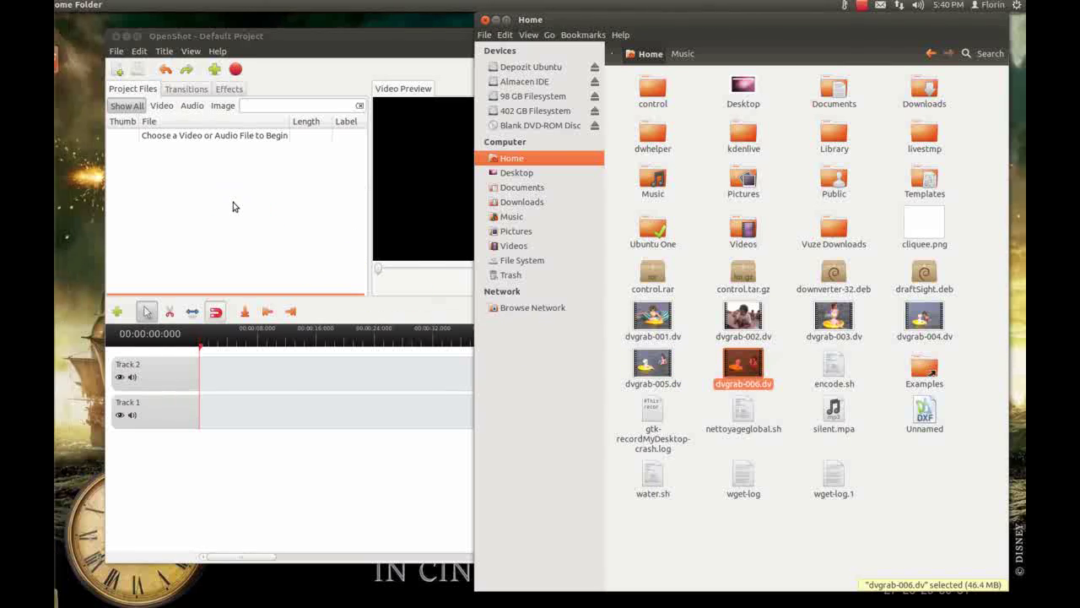
click(368, 65)
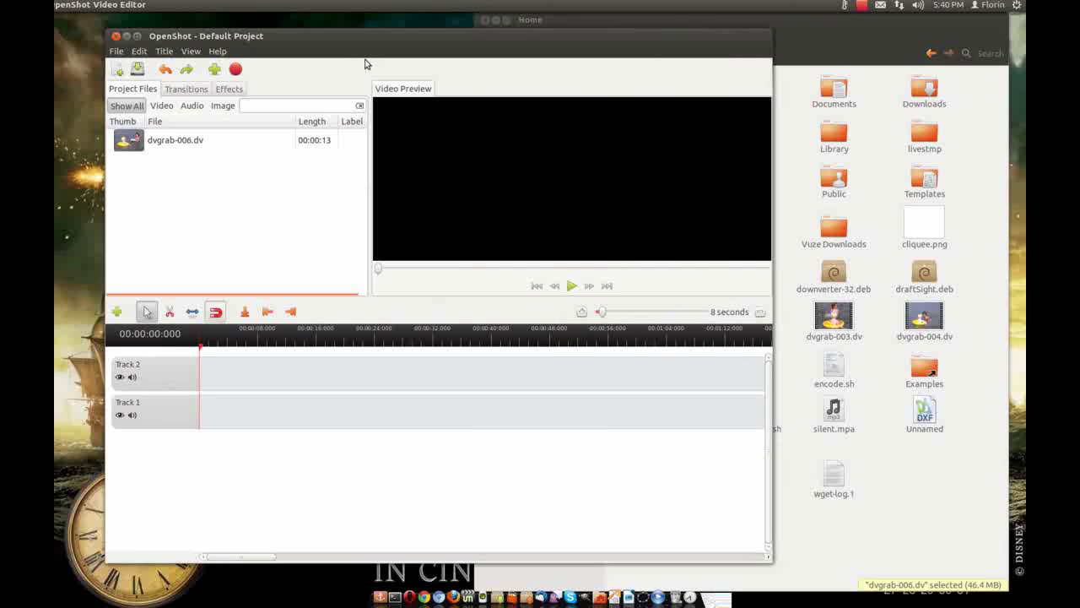
click(133, 143)
drag(132, 144, 224, 377)
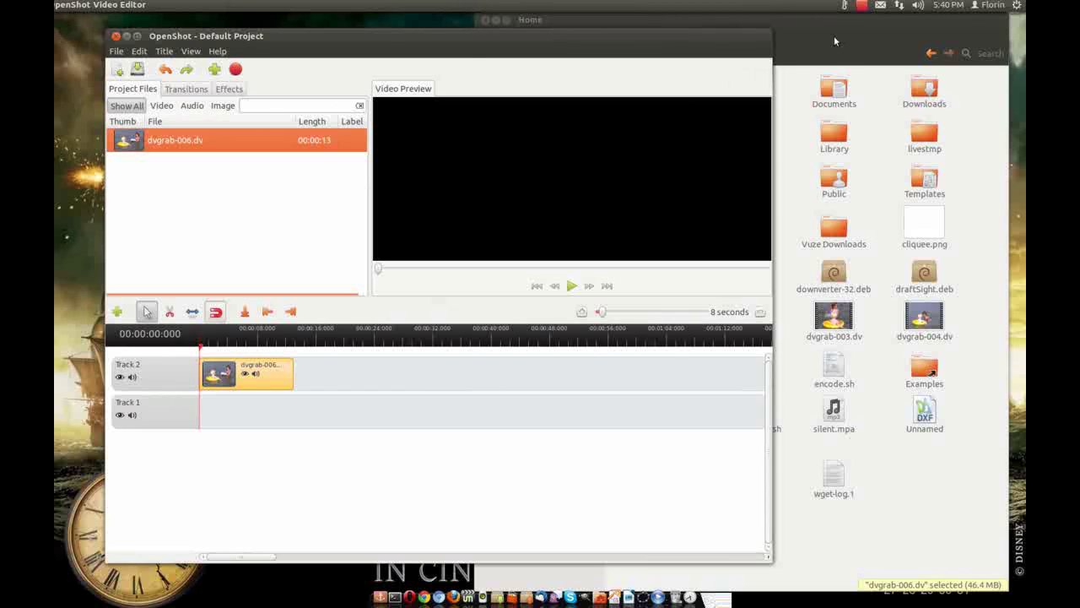
- Check the Music folder contents in the file manager, then return to OpenShot
click(835, 40)
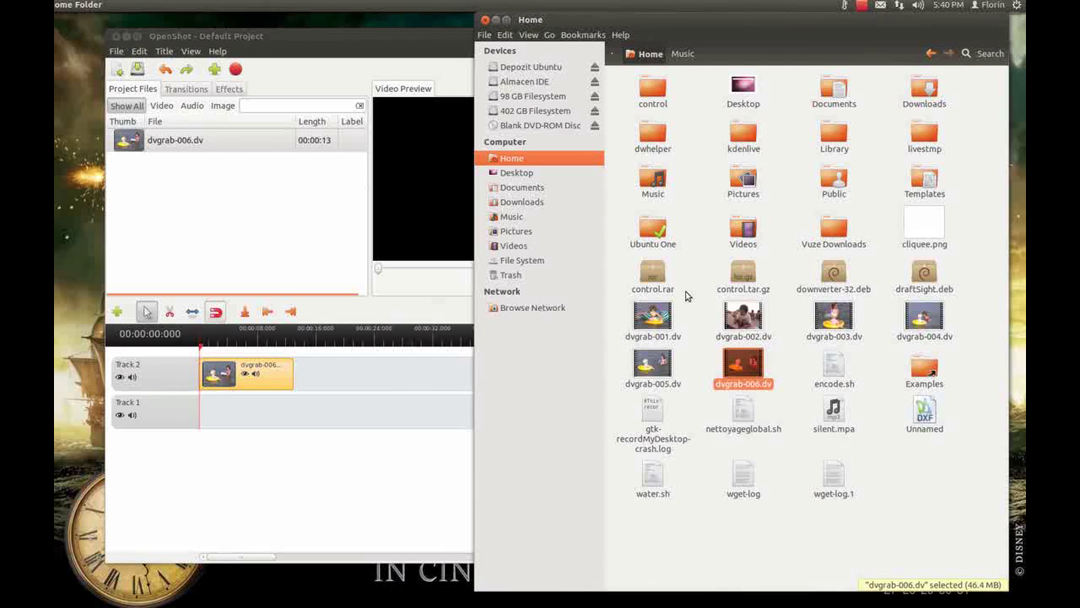
click(512, 218)
click(512, 158)
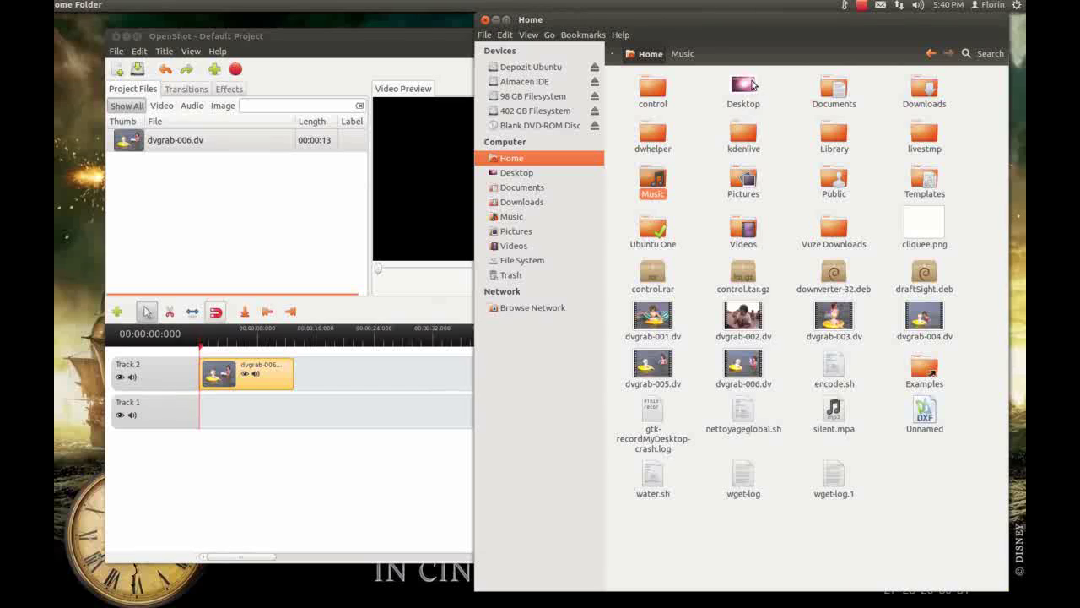
click(353, 44)
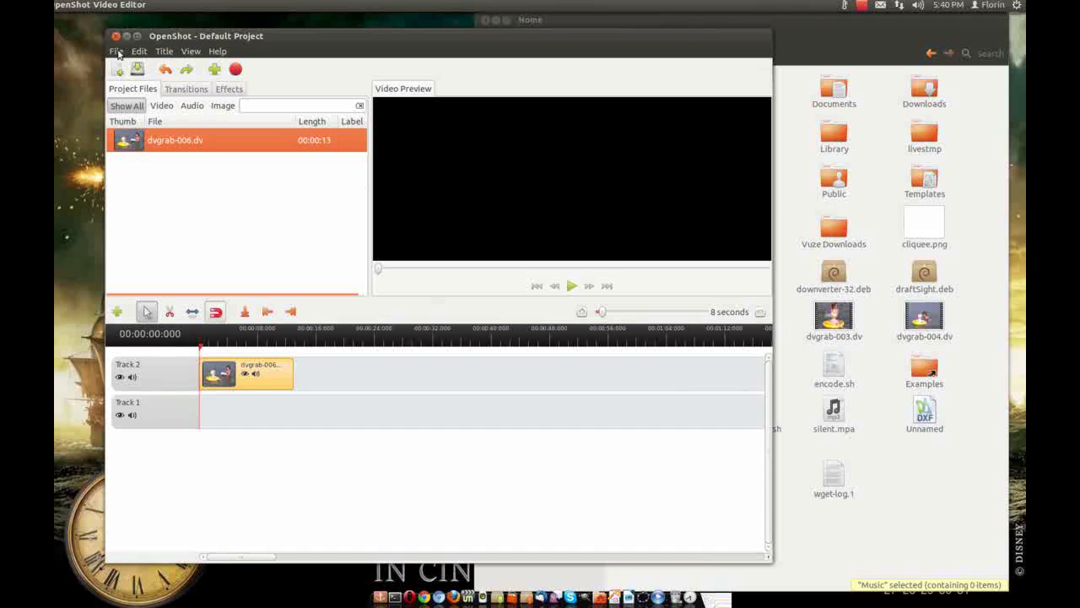
- Start Export Video from the File menu and replace the file name with VideoTest
click(117, 51)
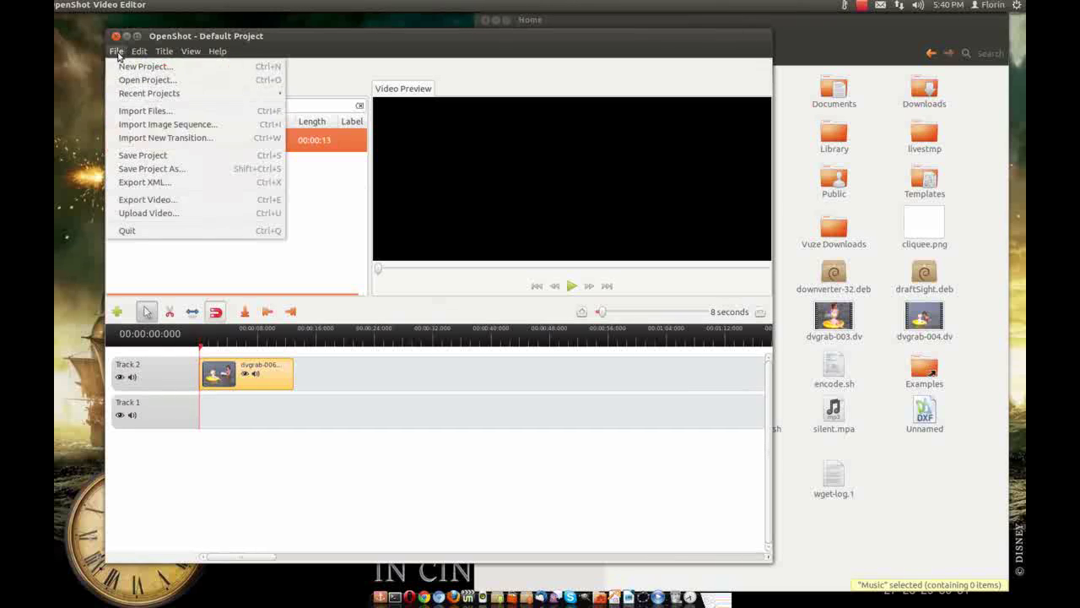
click(174, 202)
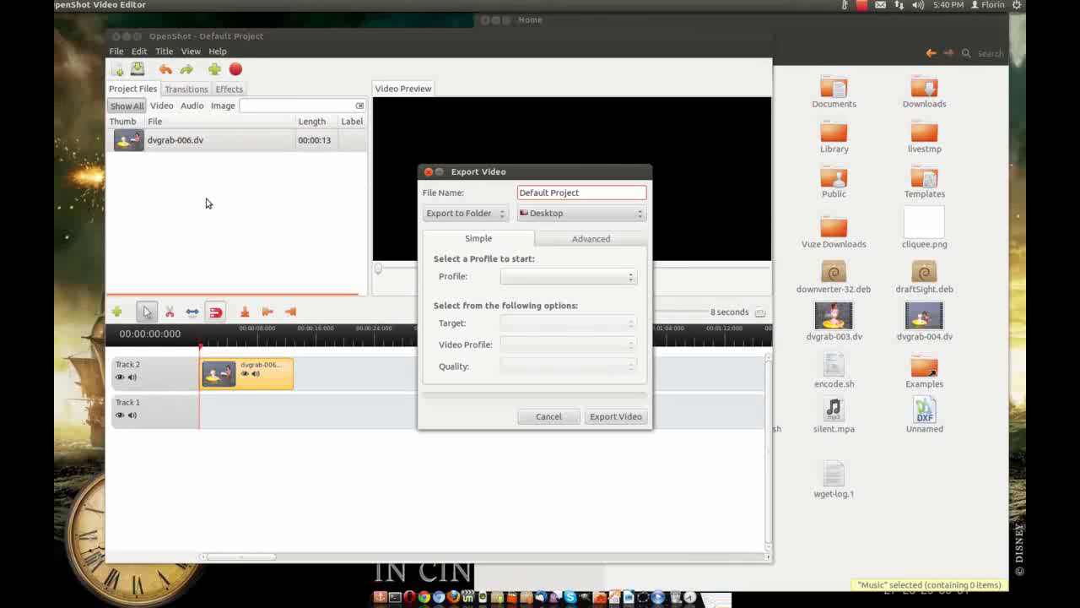
drag(596, 193, 511, 194)
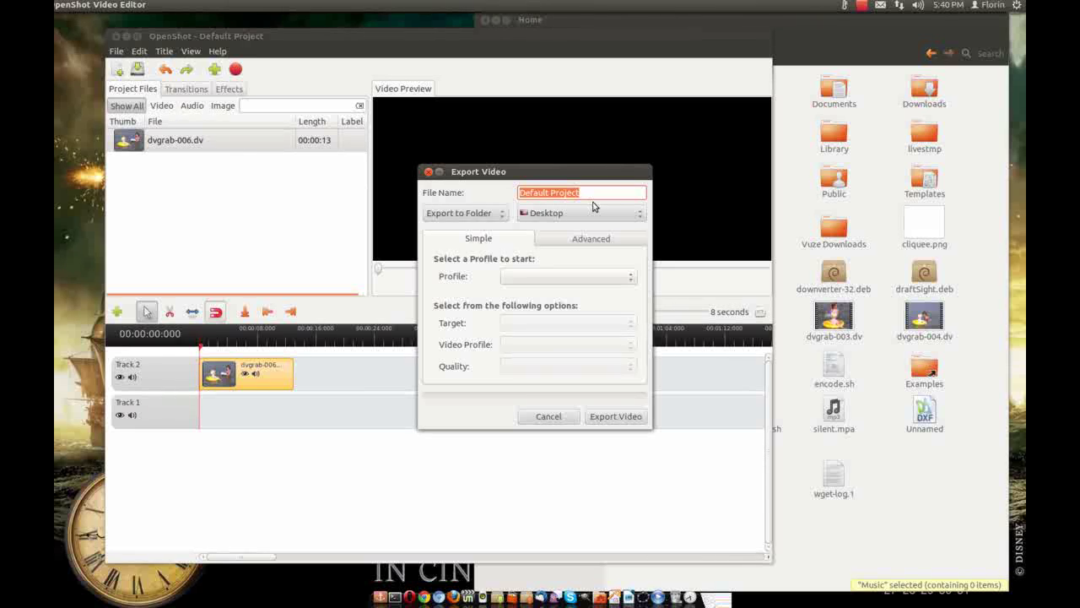
text(VideoTe)
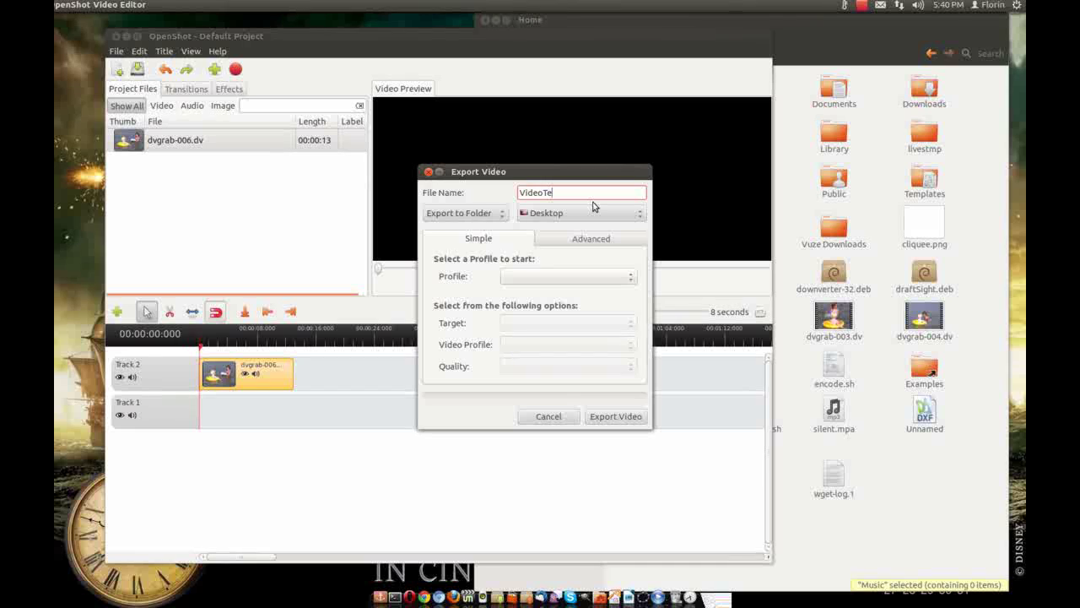
text(st)
- Keep Export to Folder and choose Music as the destination folder
click(503, 215)
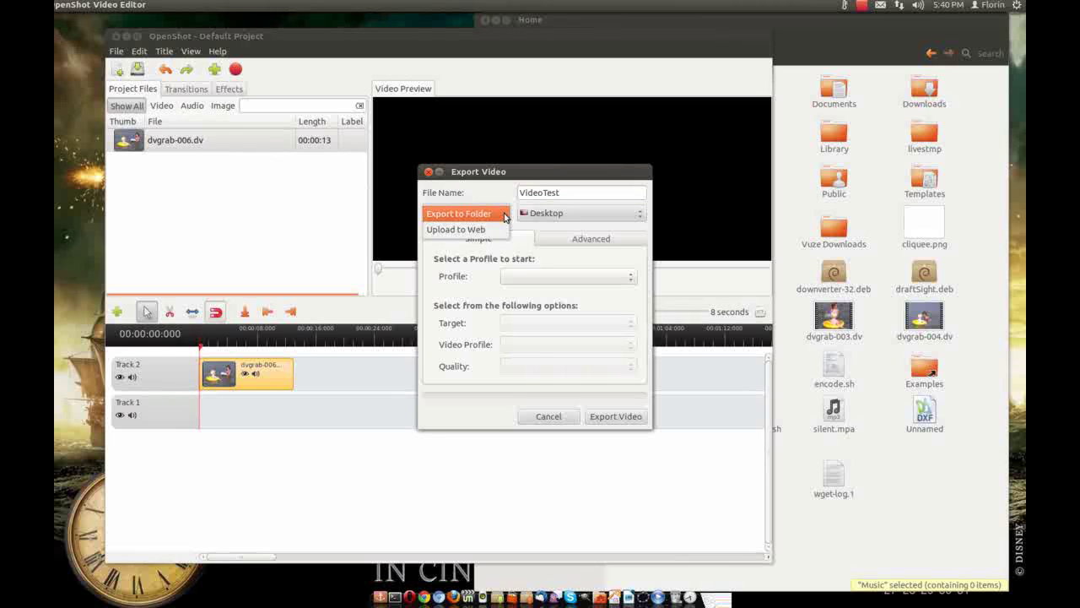
click(504, 214)
click(504, 215)
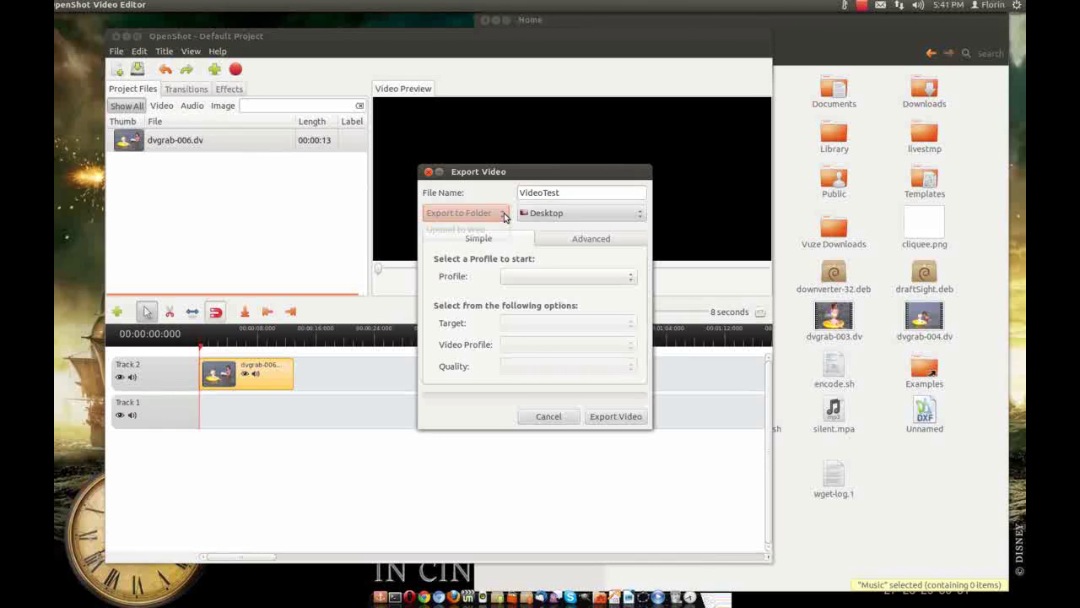
click(642, 217)
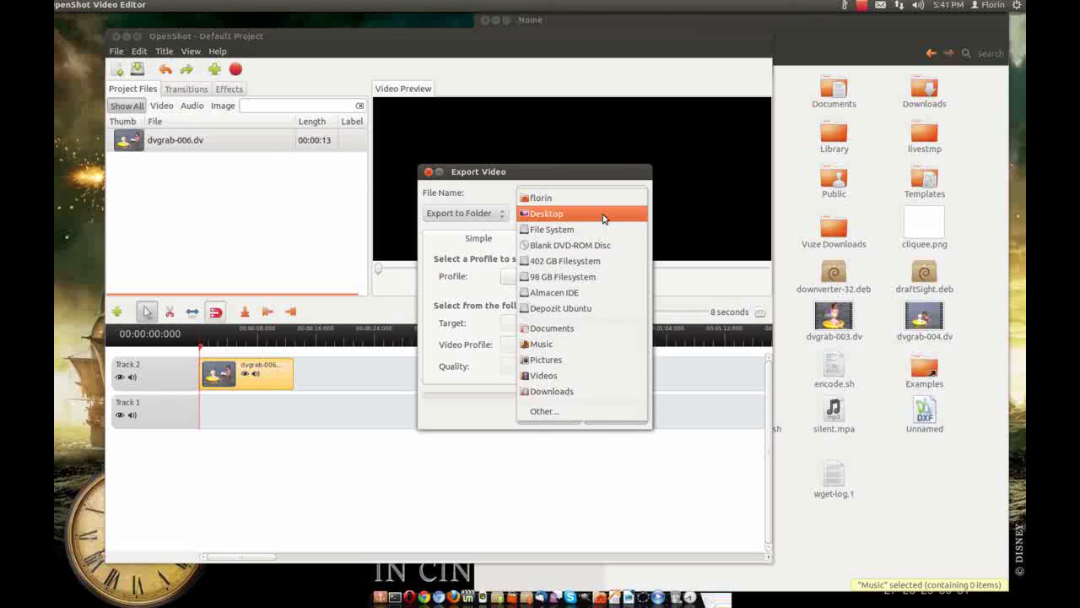
click(595, 346)
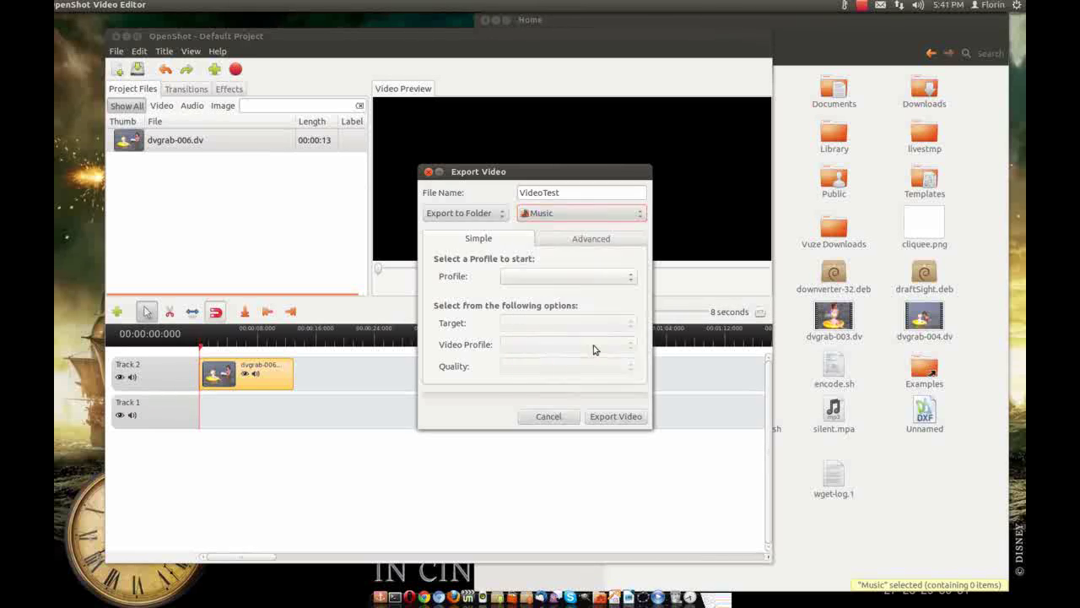
click(517, 238)
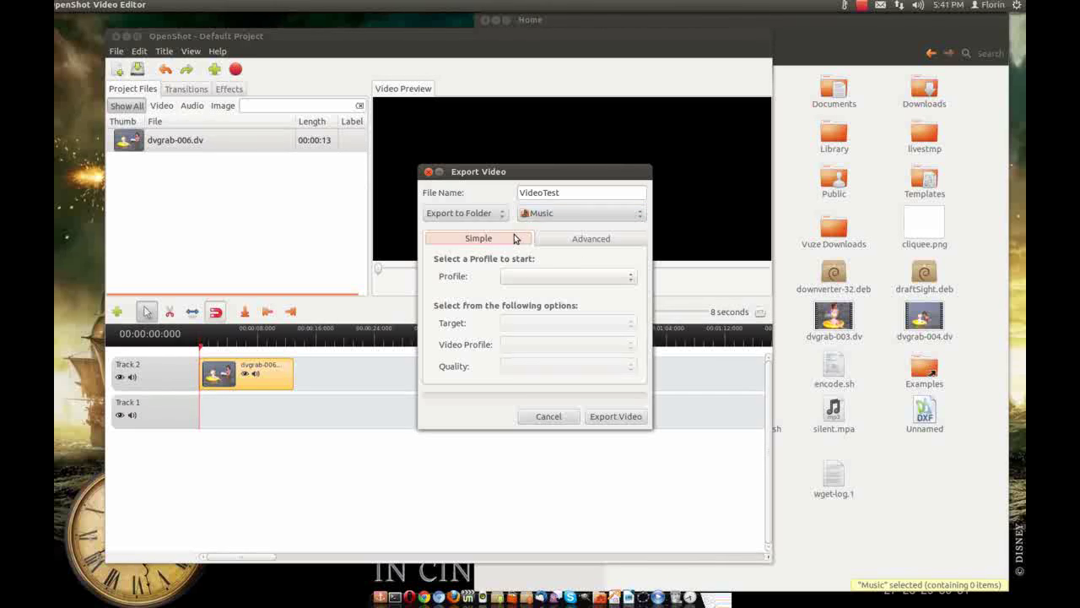
click(575, 241)
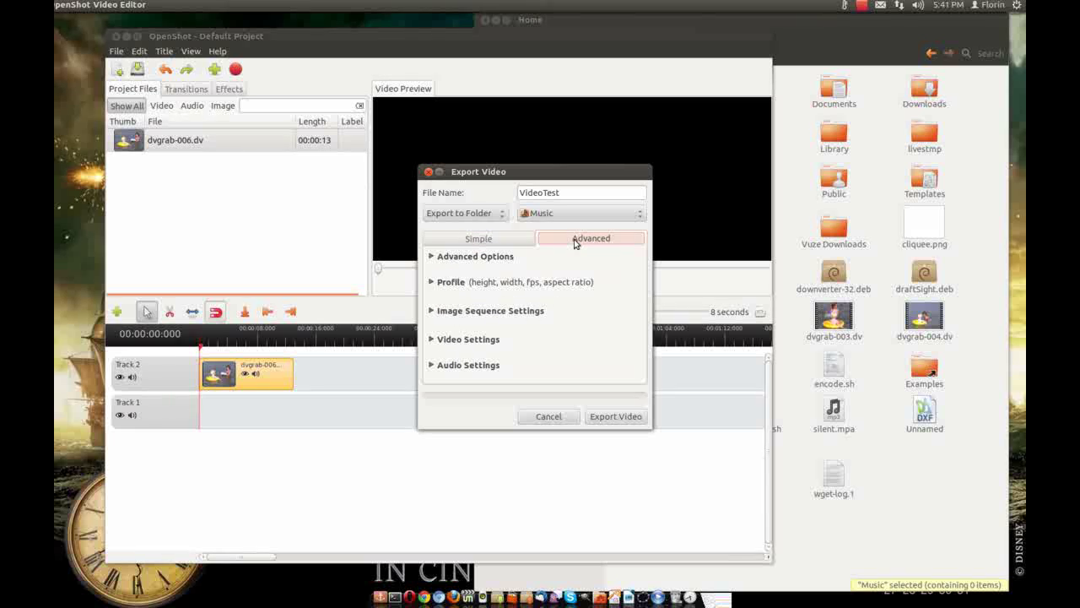
click(490, 256)
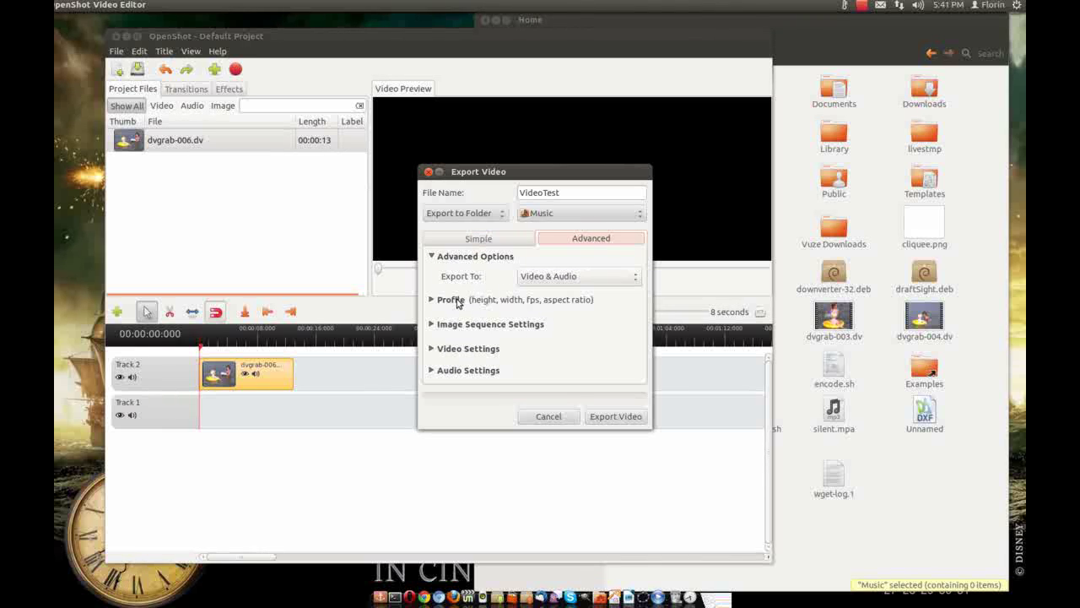
click(451, 300)
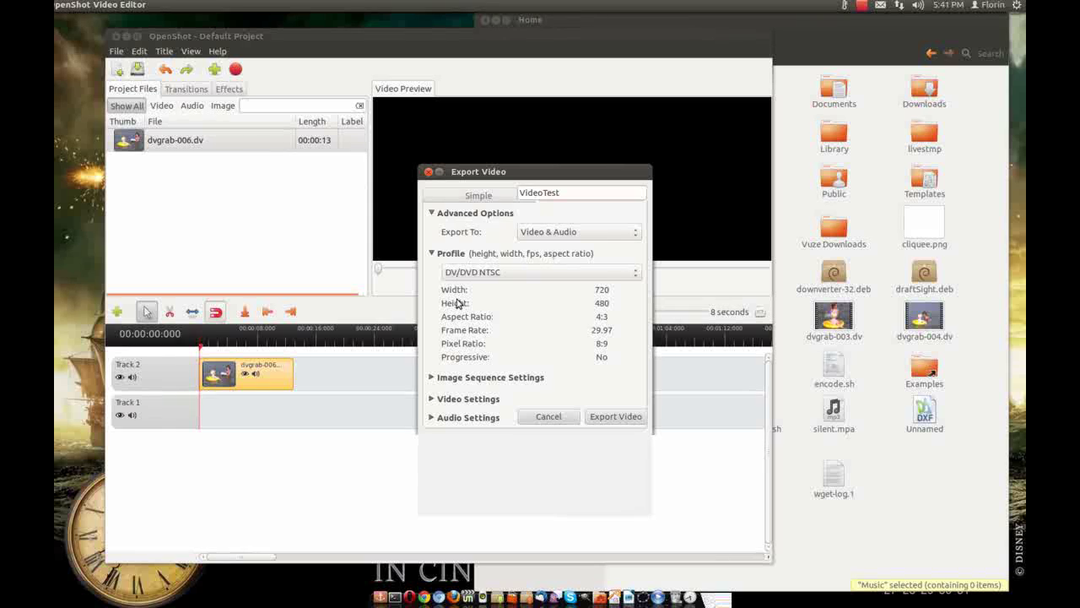
click(640, 323)
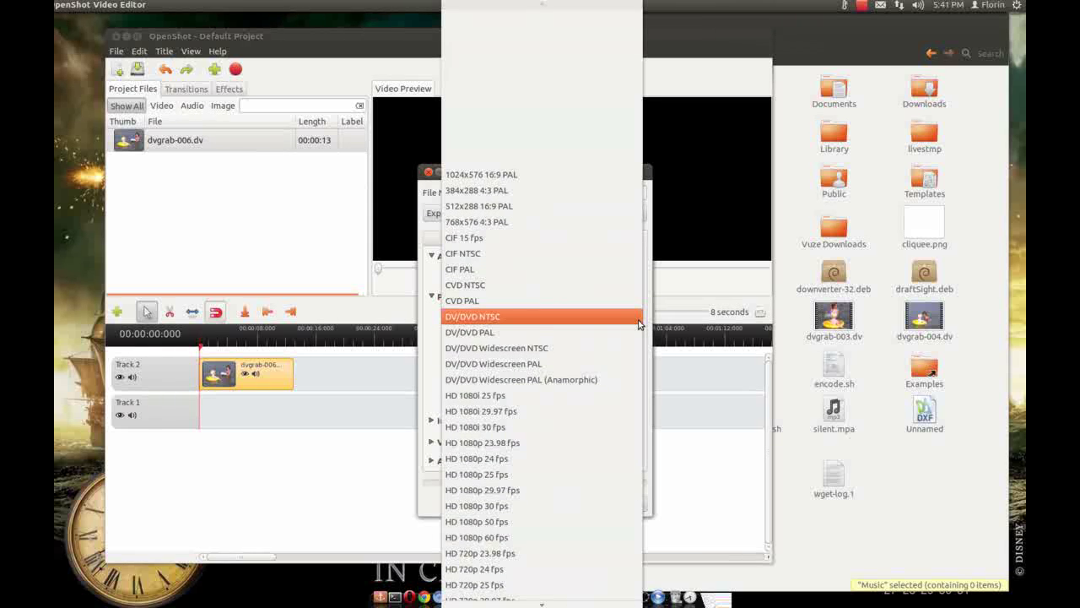
scroll(639, 323, down, 2)
scroll(639, 323, down, 2)
scroll(637, 338, up, 3)
scroll(636, 343, up, 2)
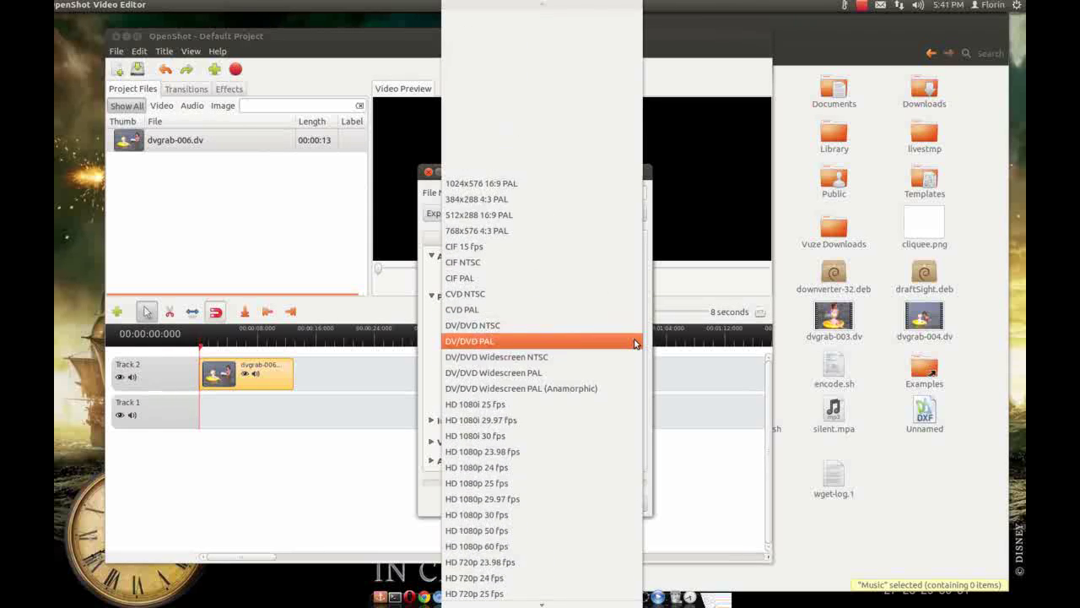
click(635, 323)
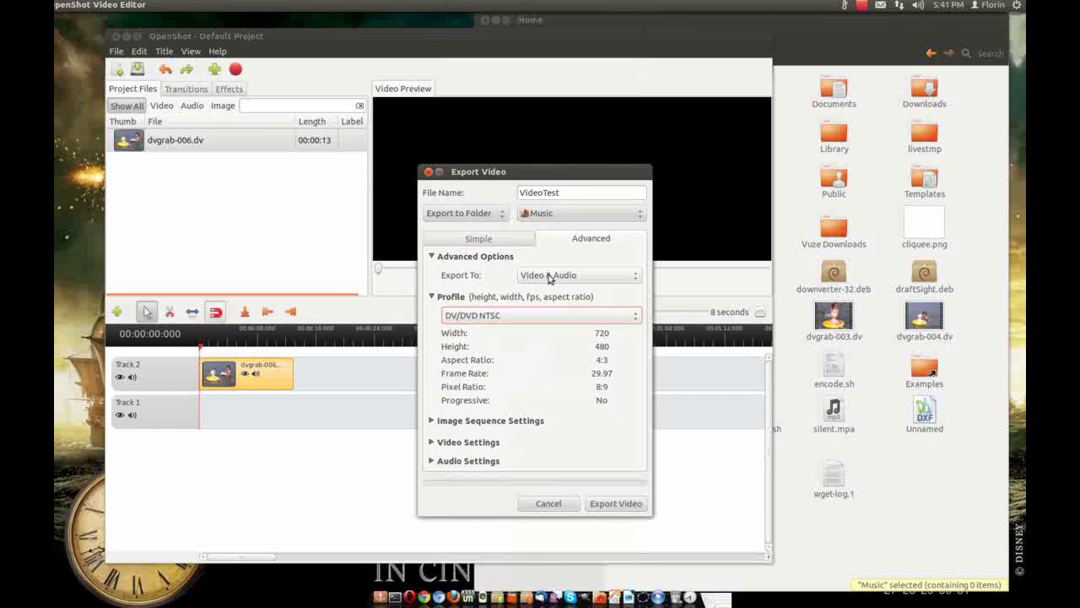
click(477, 242)
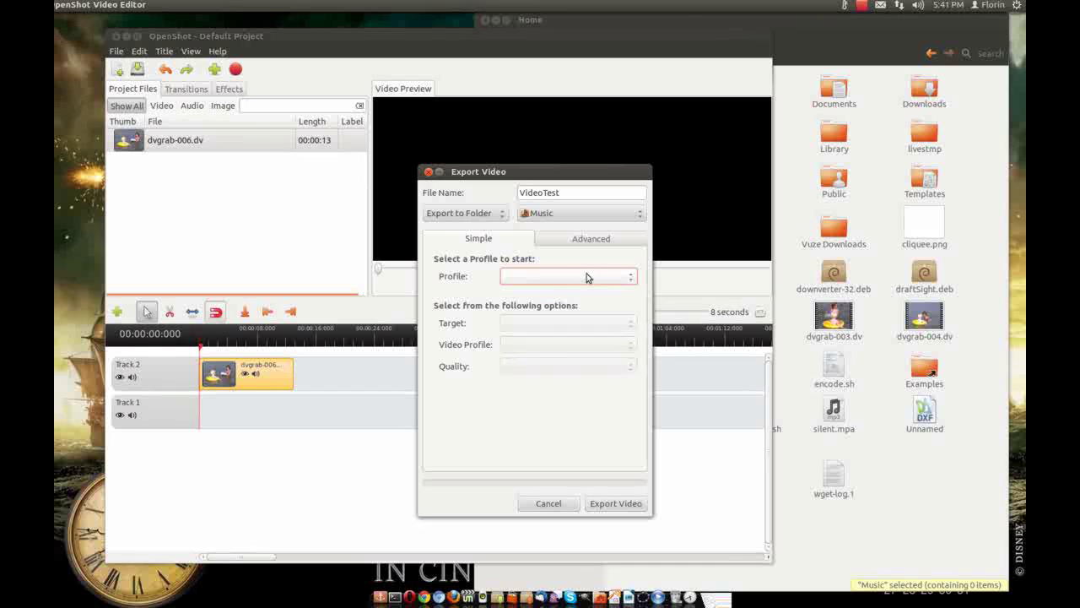
- Set the export profile to DVD with the DVD-PAL target
click(634, 279)
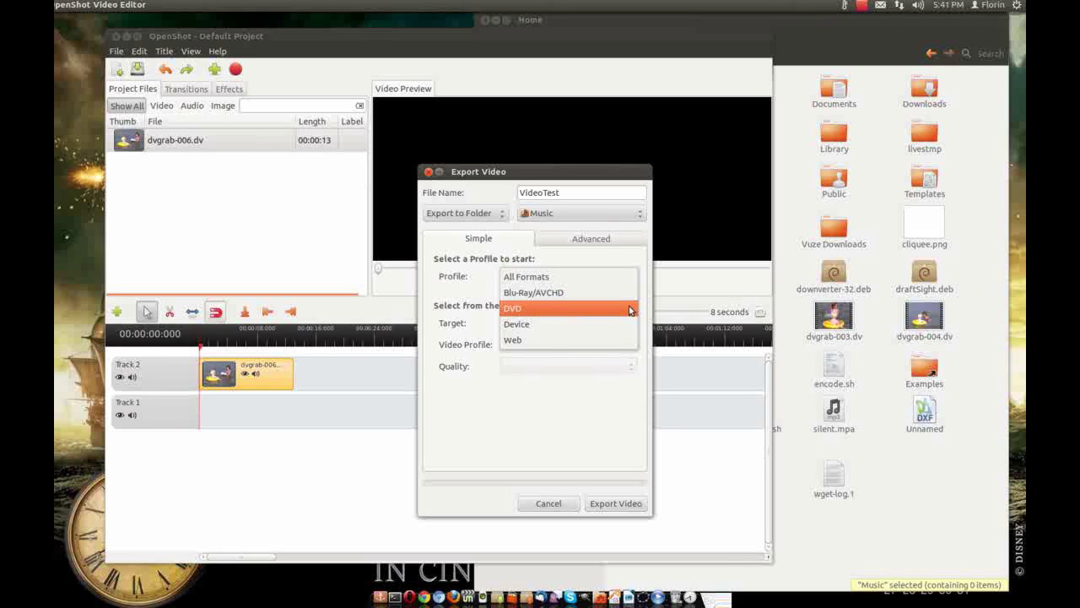
click(631, 308)
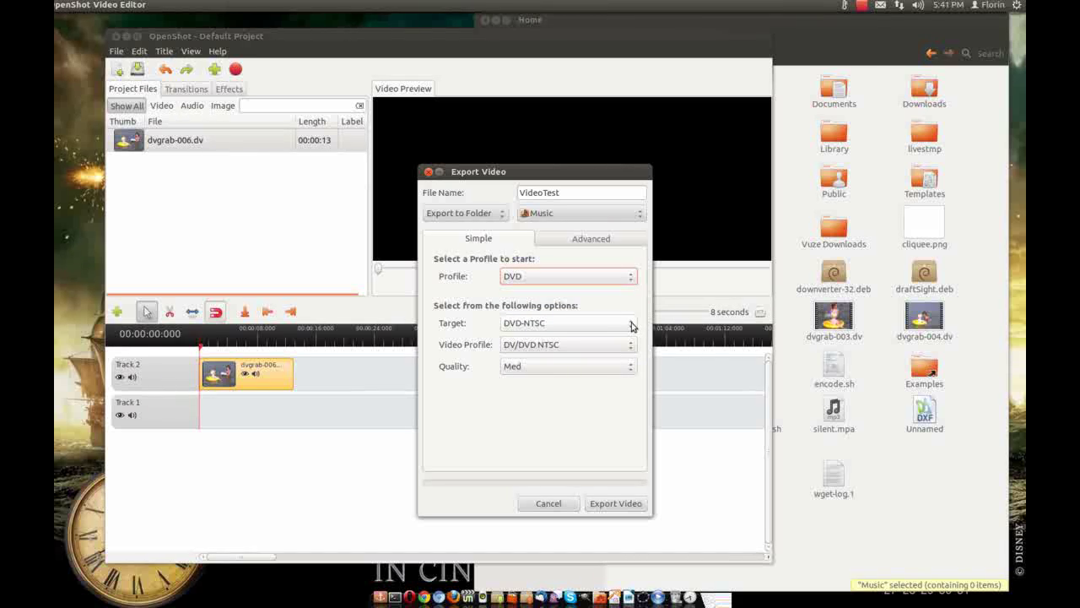
click(632, 326)
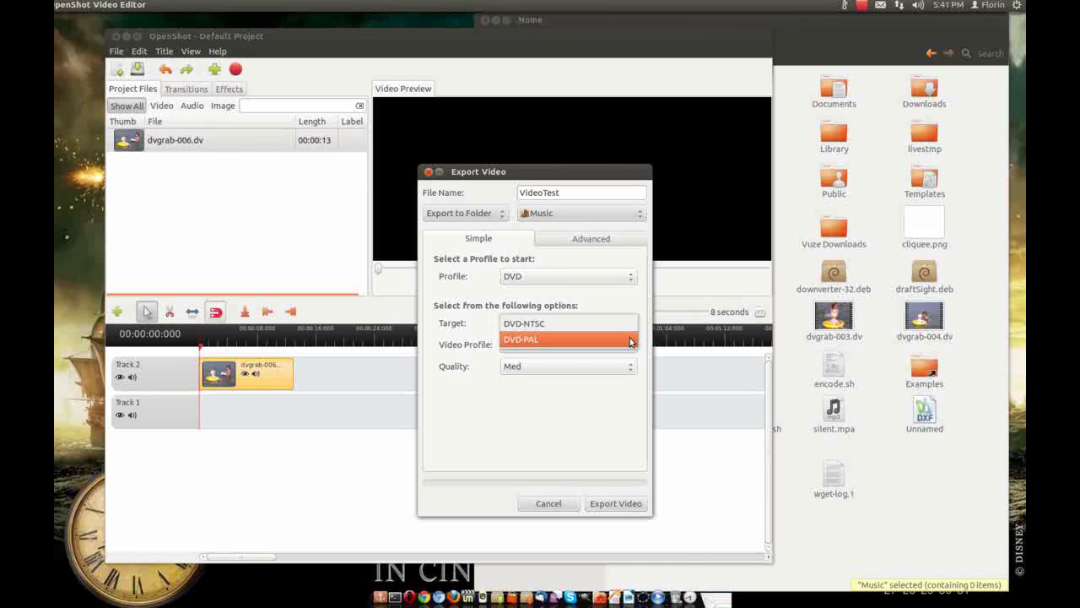
click(629, 341)
- Choose the DV/DVD PAL video profile at High quality and start the export
click(633, 345)
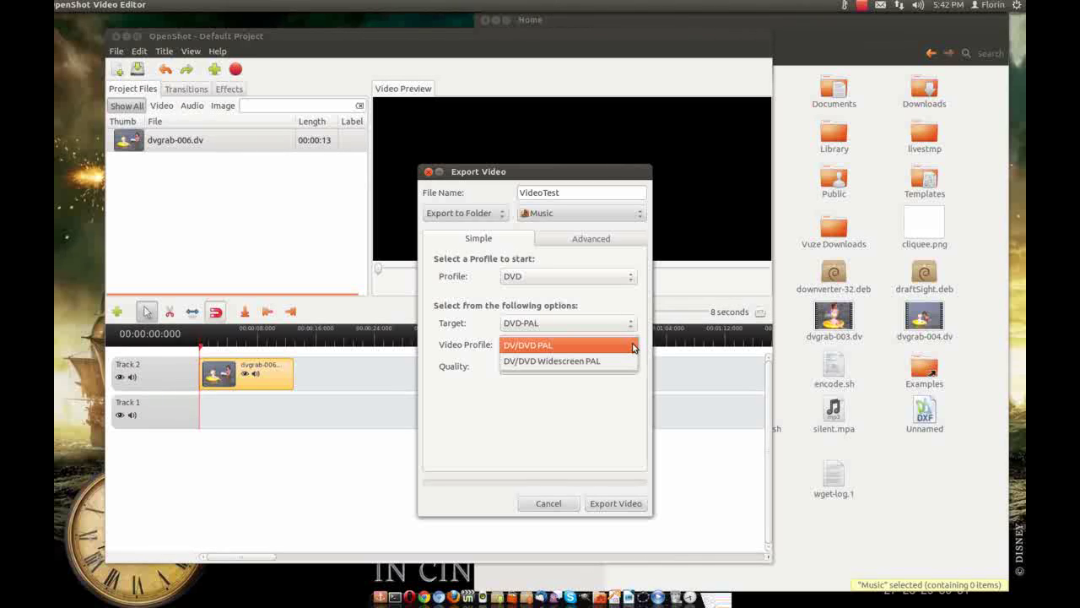
click(632, 346)
click(633, 345)
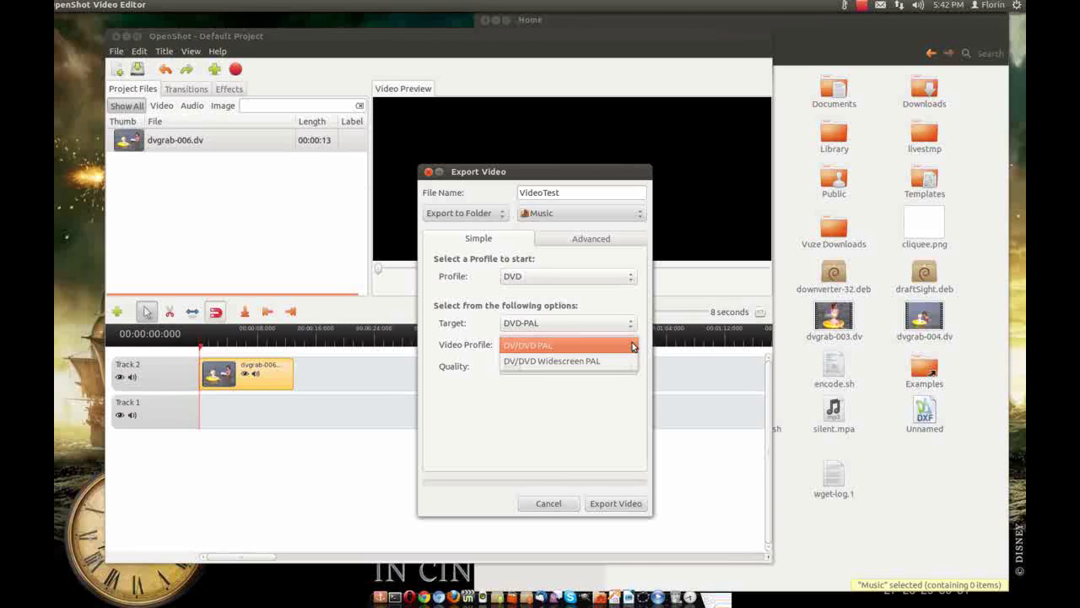
click(633, 346)
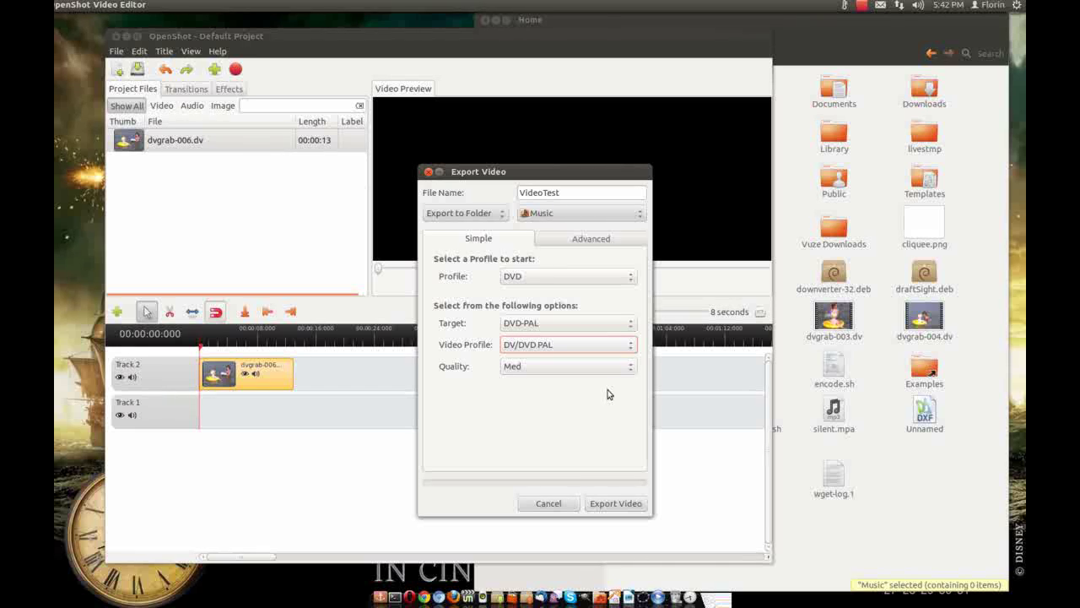
click(633, 368)
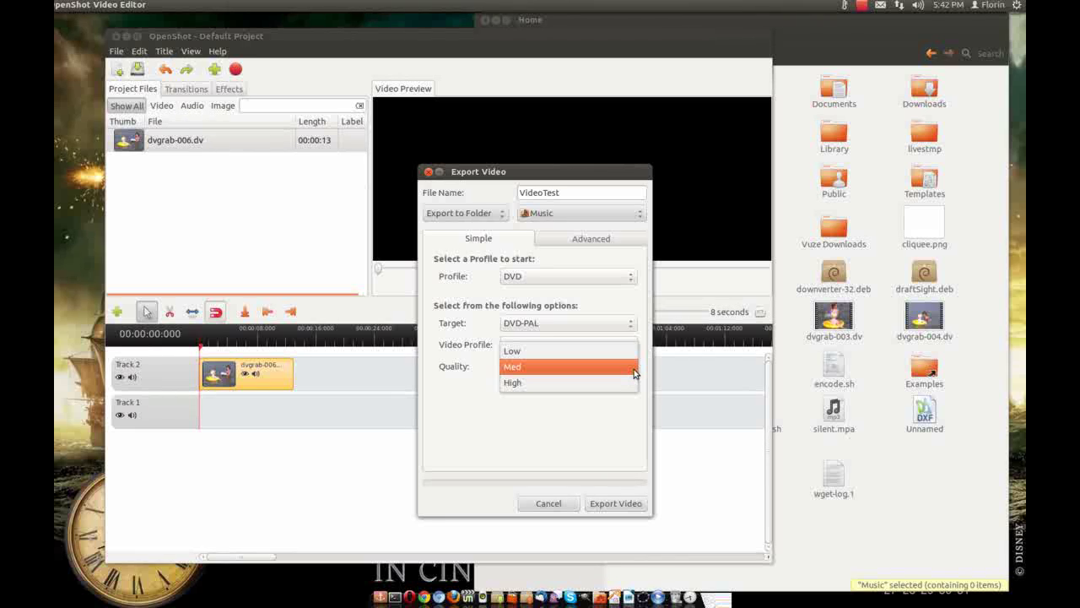
click(615, 381)
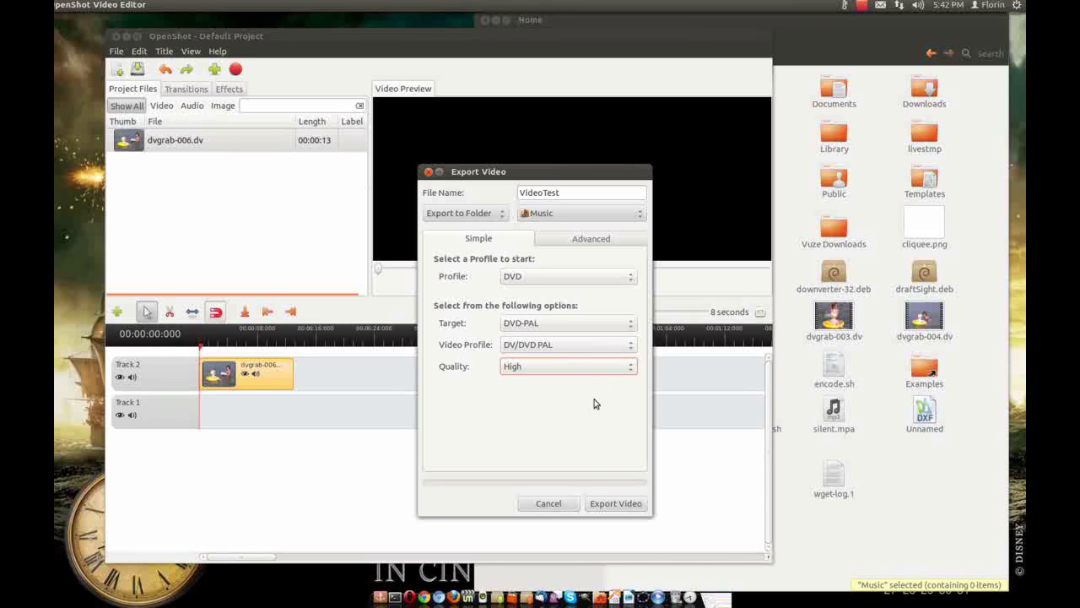
click(608, 506)
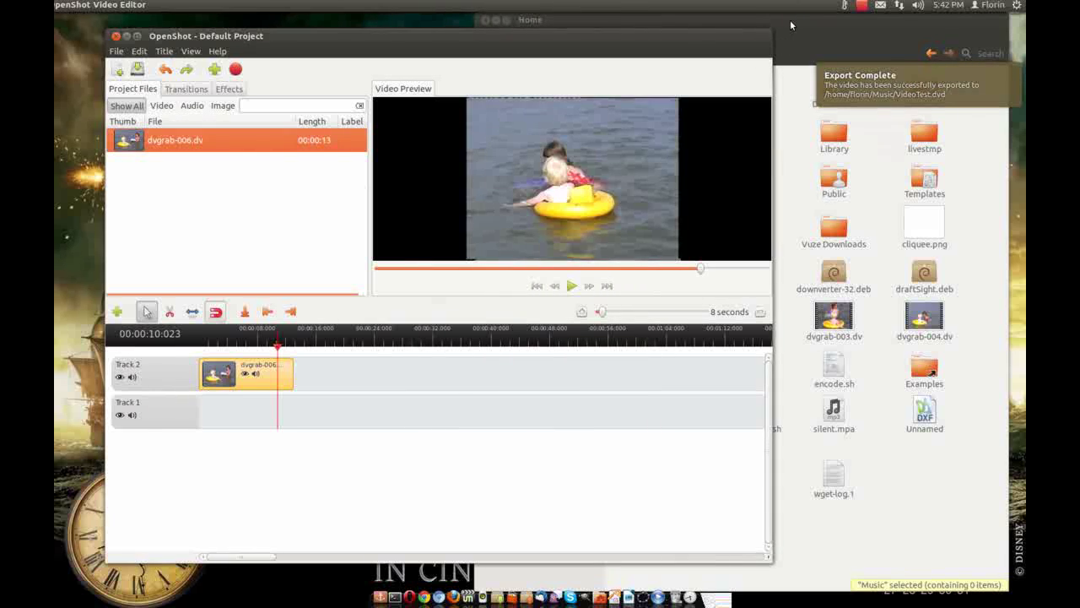
- Bring the file manager to the front once the export completes
click(790, 20)
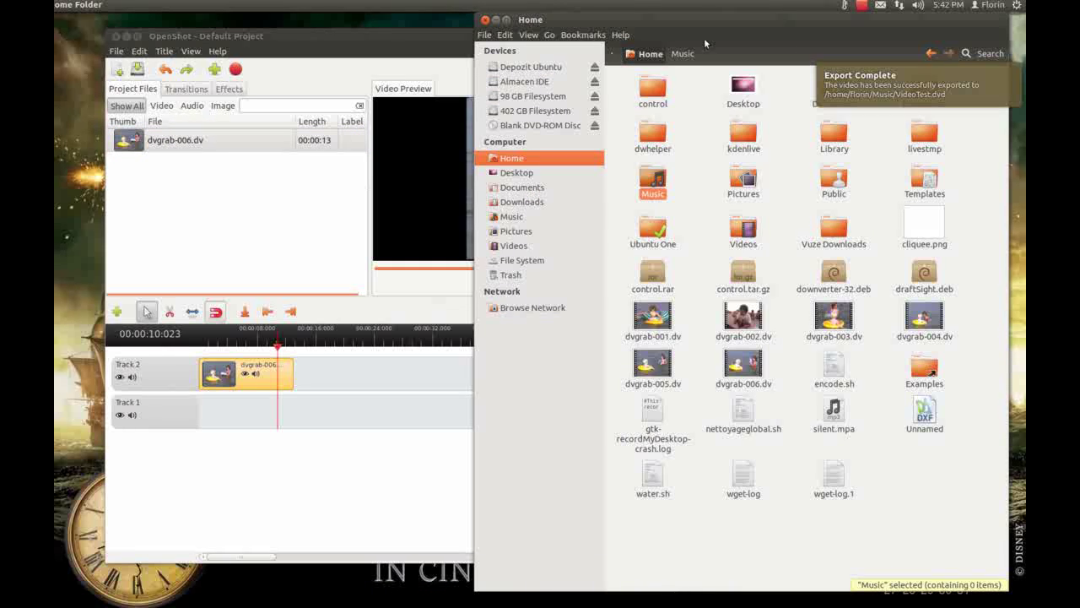
- Open Music from the sidebar, showing VideoTest.dvd as its only file
click(503, 217)
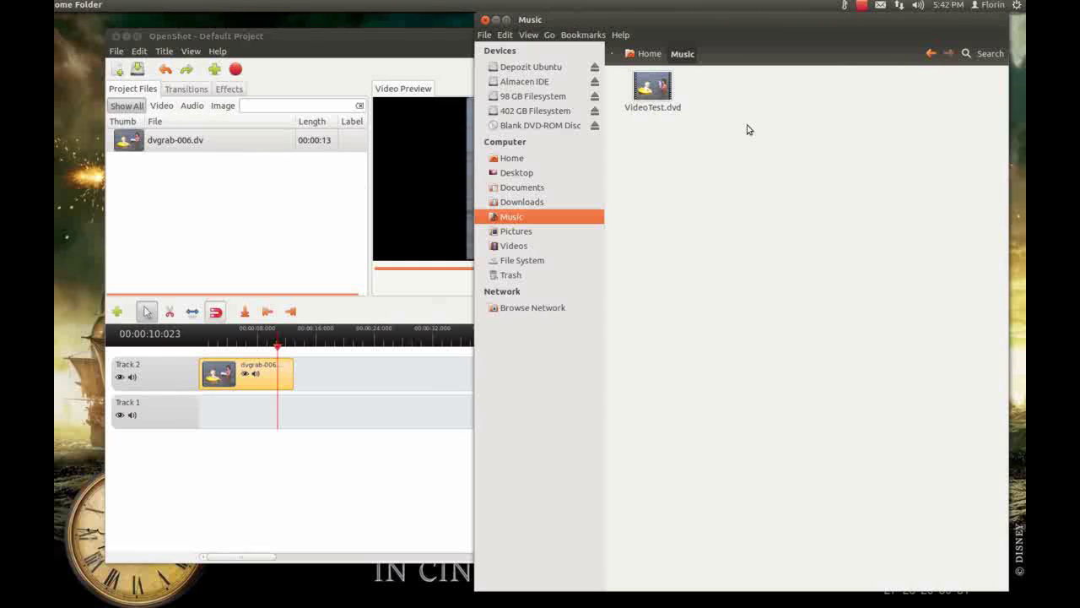
- Close OpenShot without saving the project
click(364, 42)
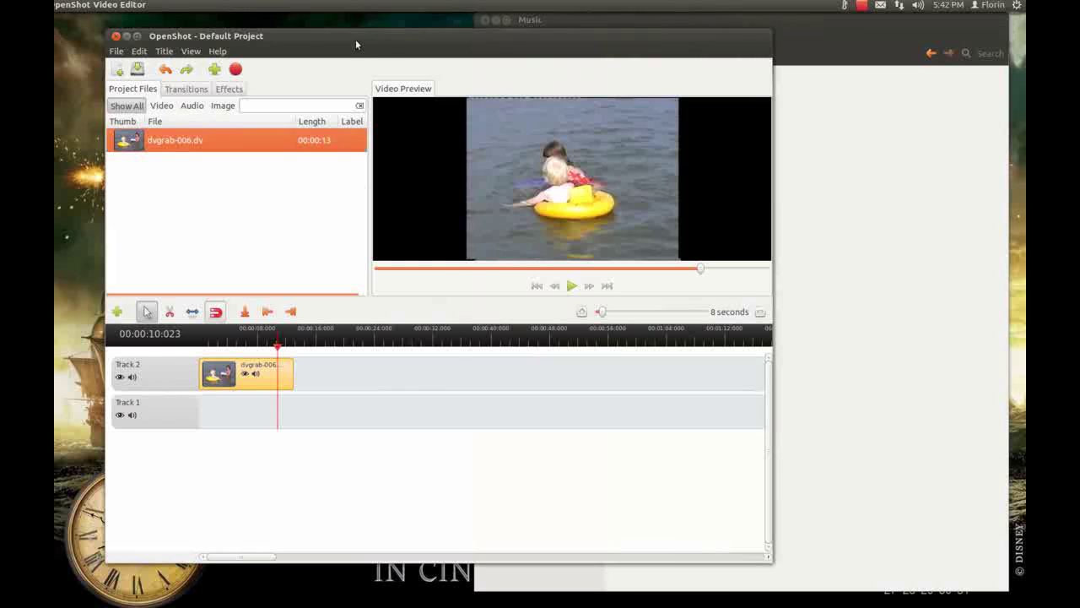
click(117, 37)
click(445, 329)
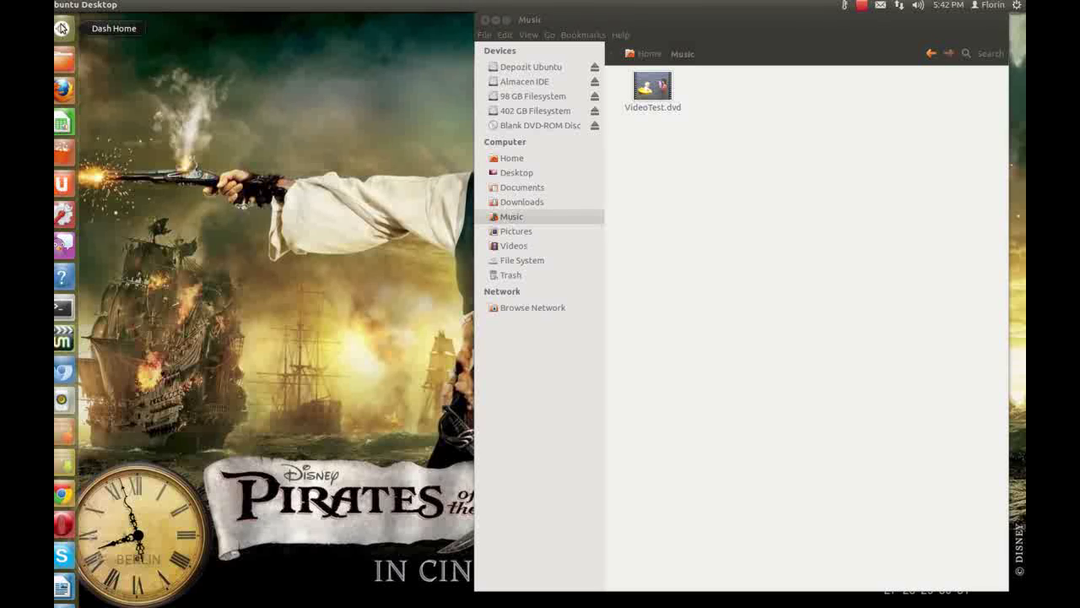
- Launch Bombono DVD from the Dash by searching 'bom'
click(61, 28)
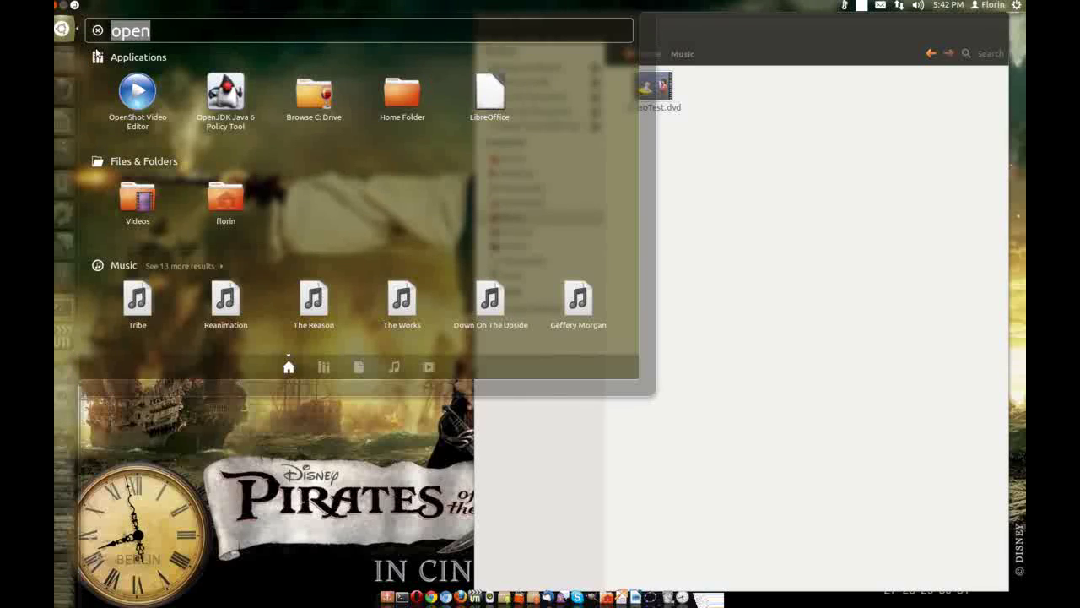
text(bom)
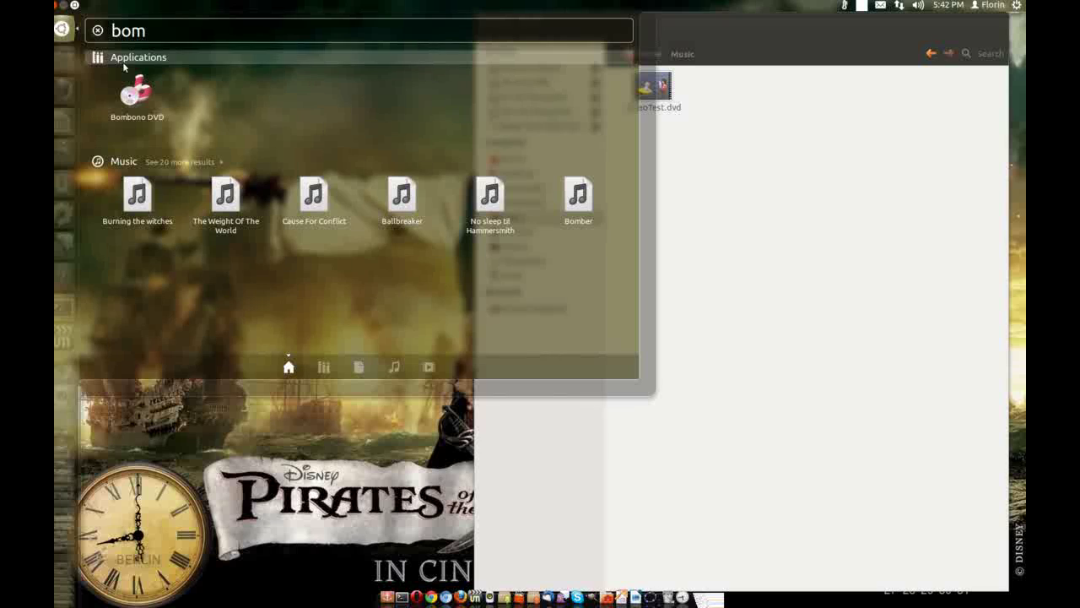
click(137, 90)
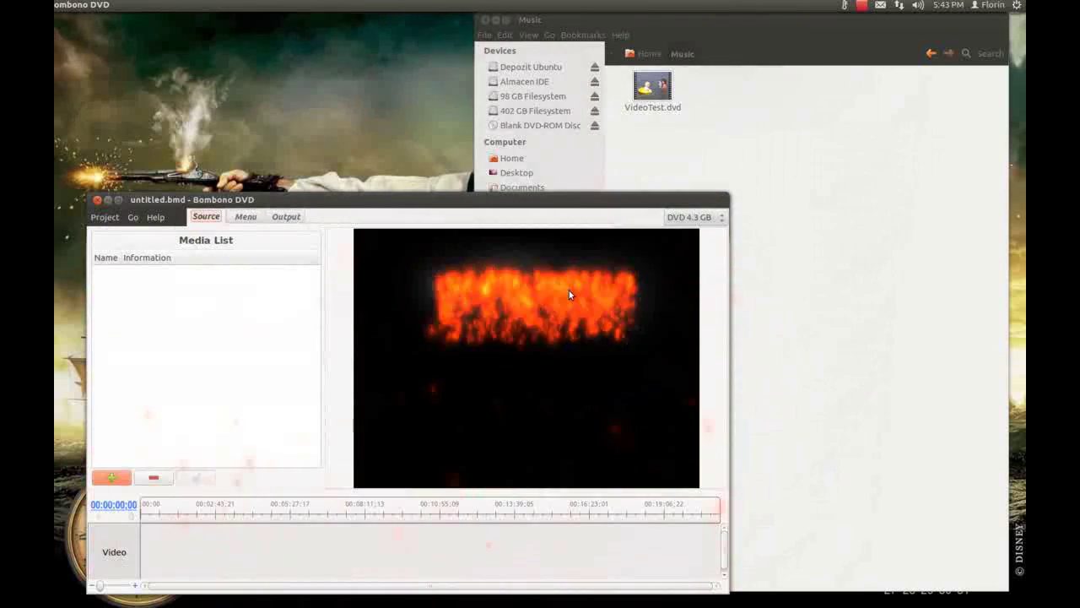
- Drag VideoTest.dvd from the Music folder into Bombono's Media List
click(655, 87)
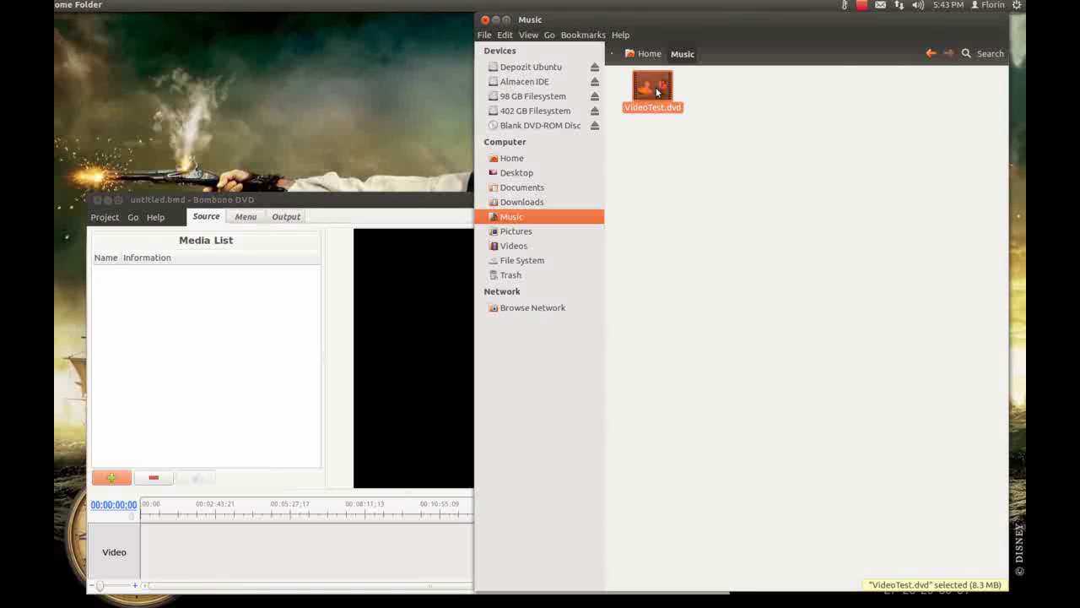
drag(658, 92, 232, 304)
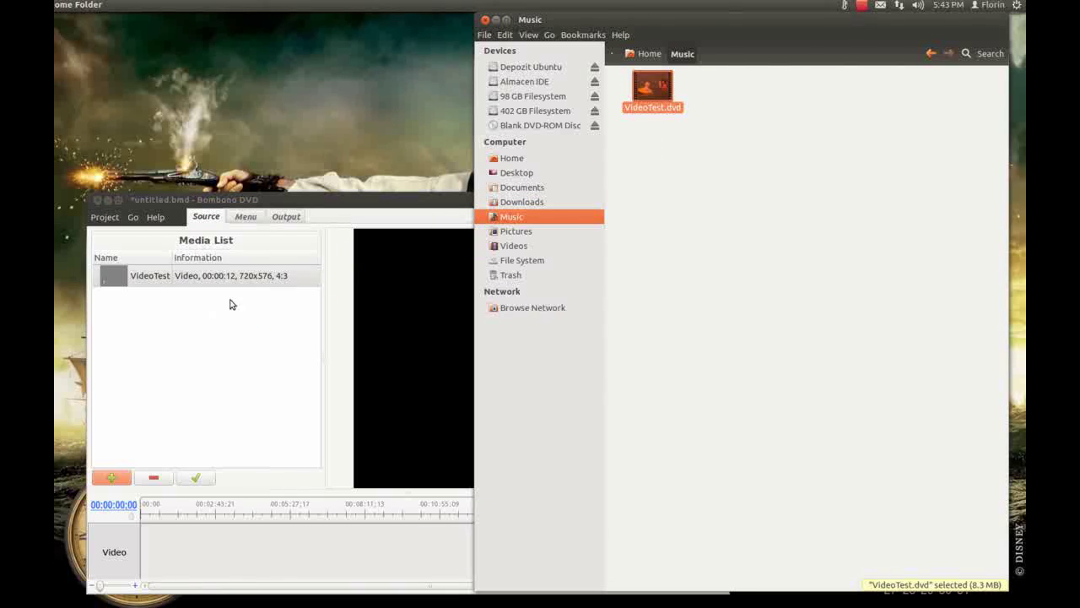
click(404, 198)
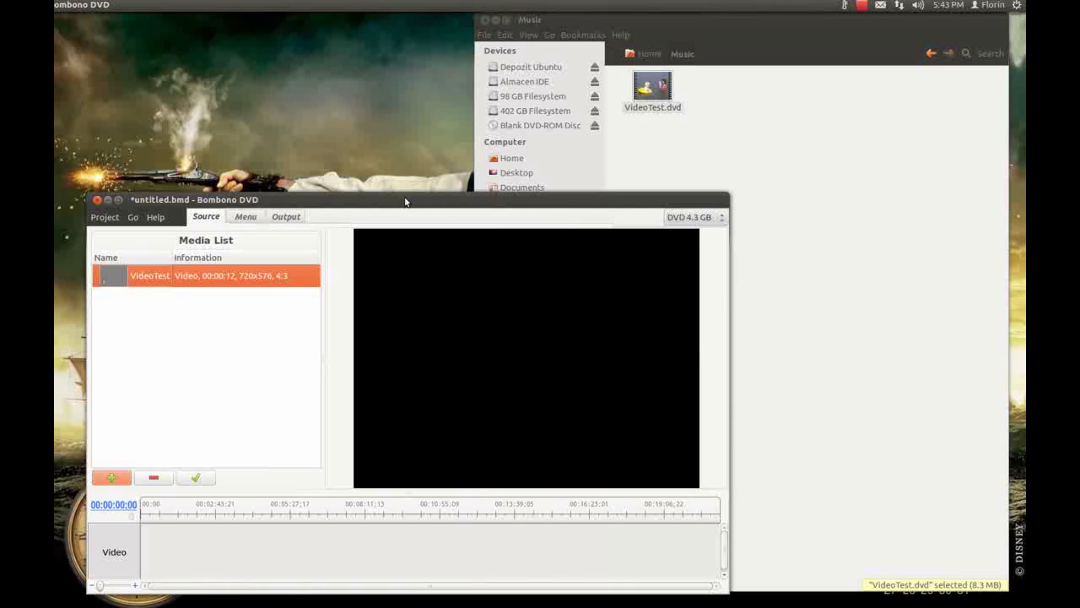
drag(404, 198, 400, 164)
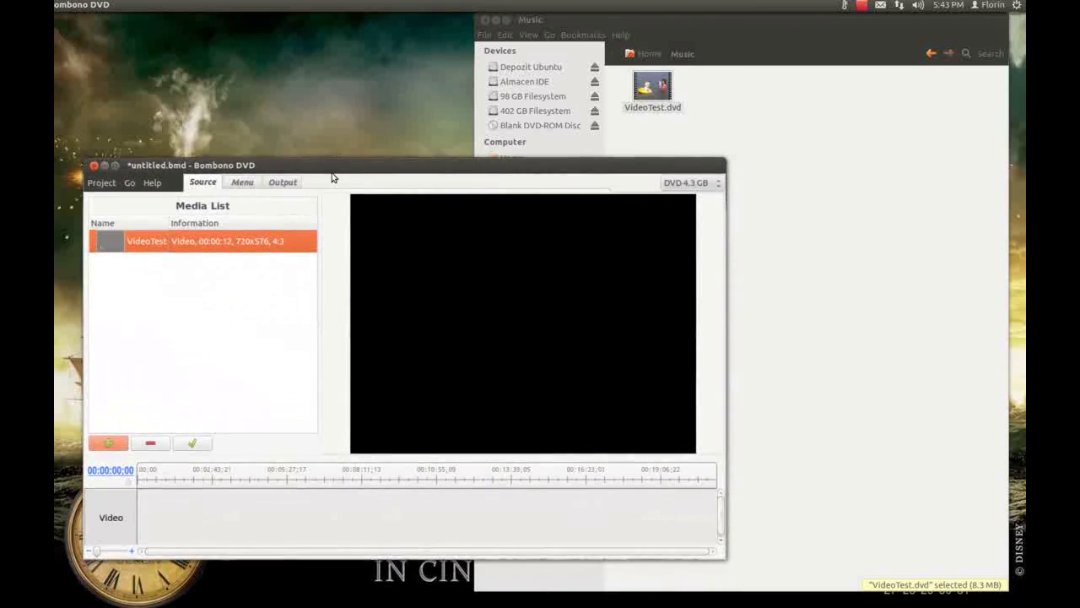
- Set Bombono's output folder to Videos and choose Write disk image
click(277, 184)
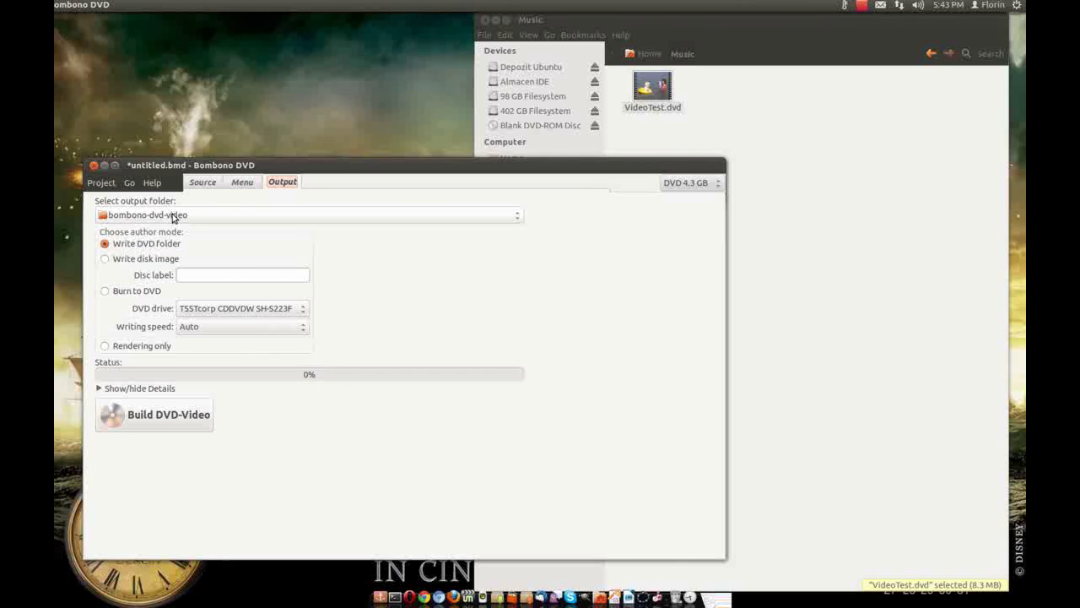
click(759, 42)
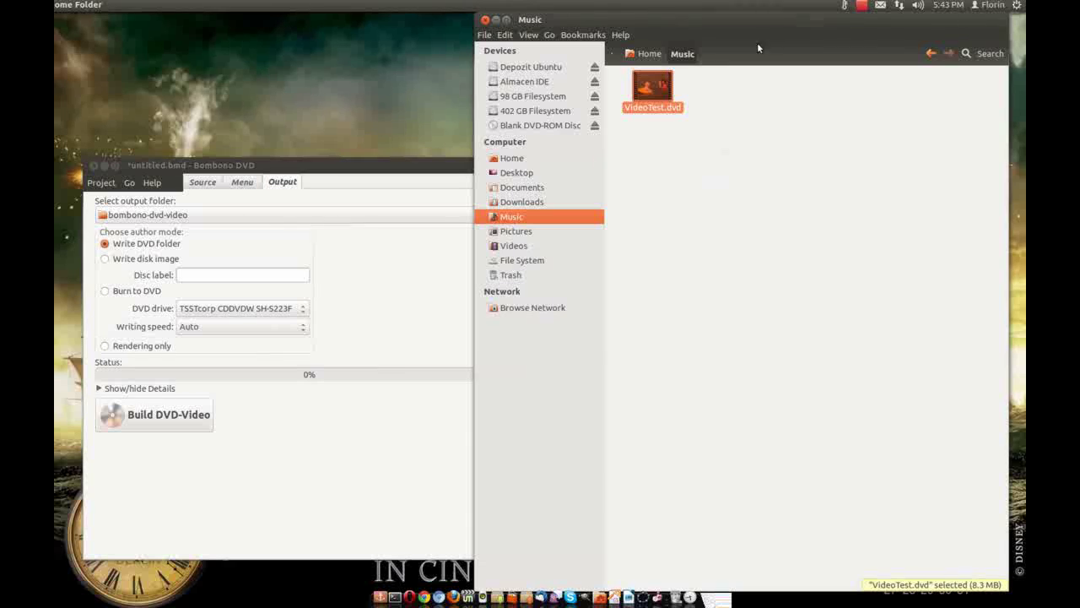
click(519, 246)
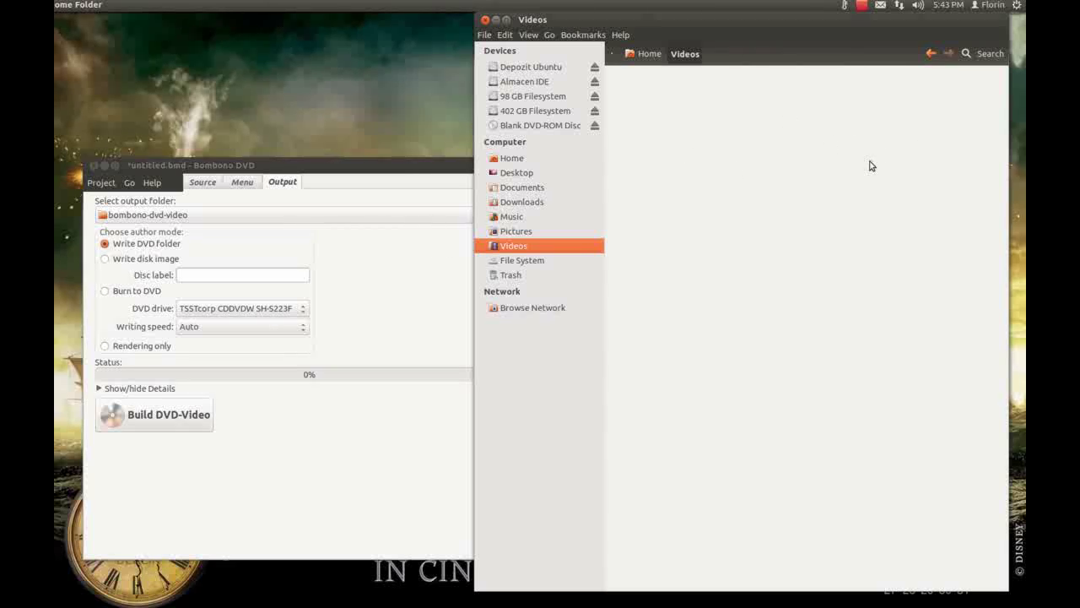
click(428, 171)
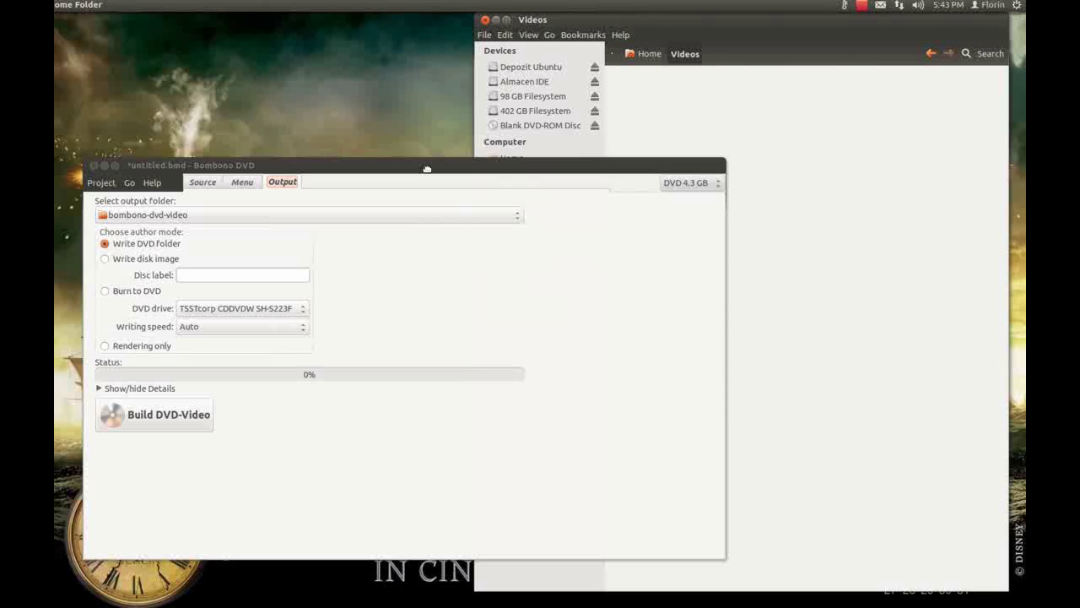
click(241, 216)
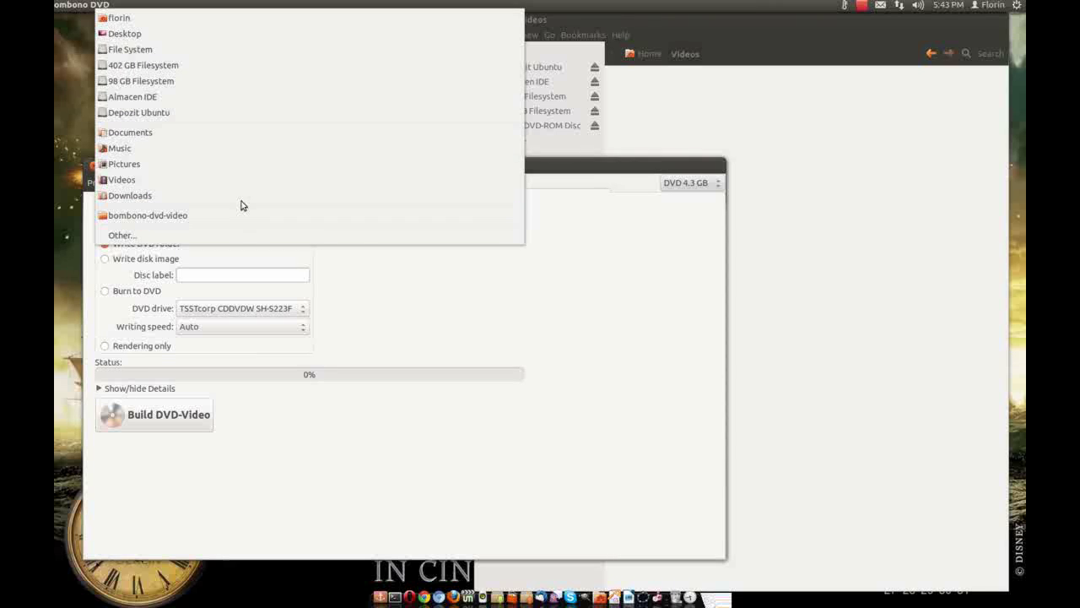
click(242, 180)
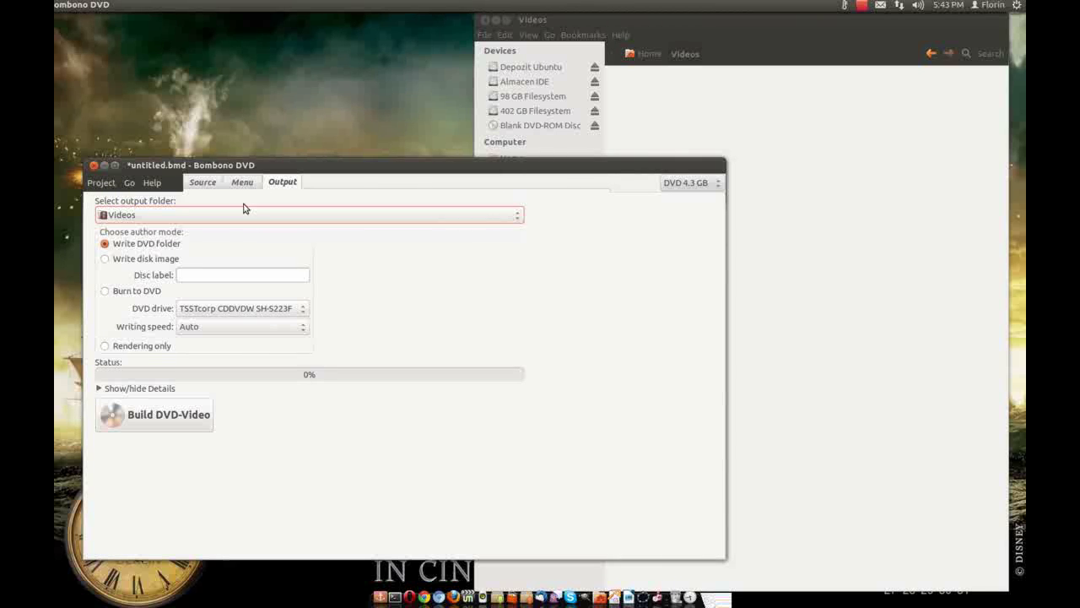
click(123, 261)
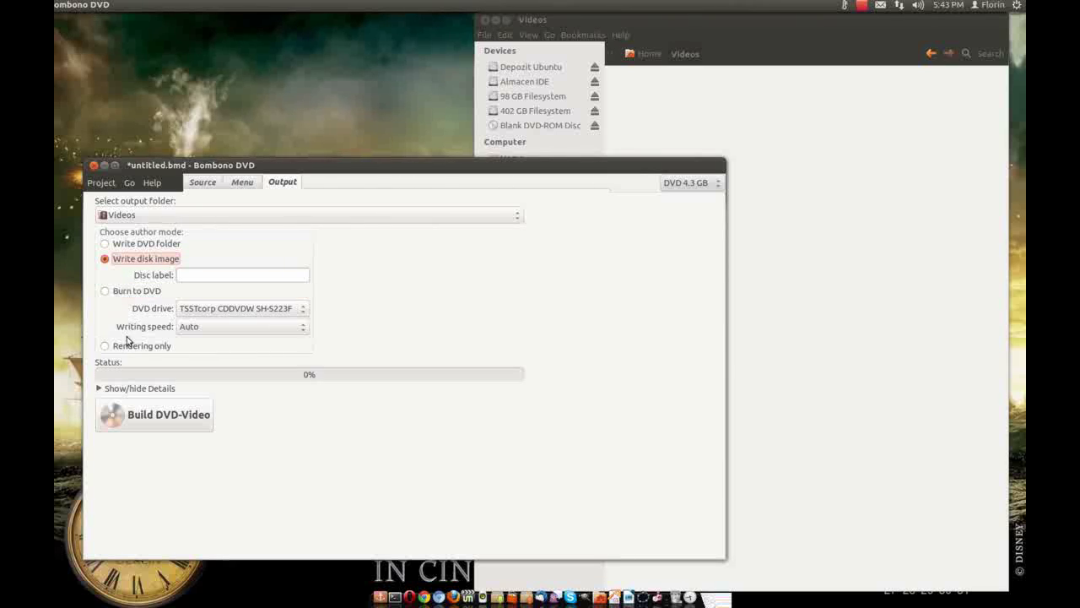
- Build the DVD-Video as dvd.iso and check the new file in Videos
click(193, 420)
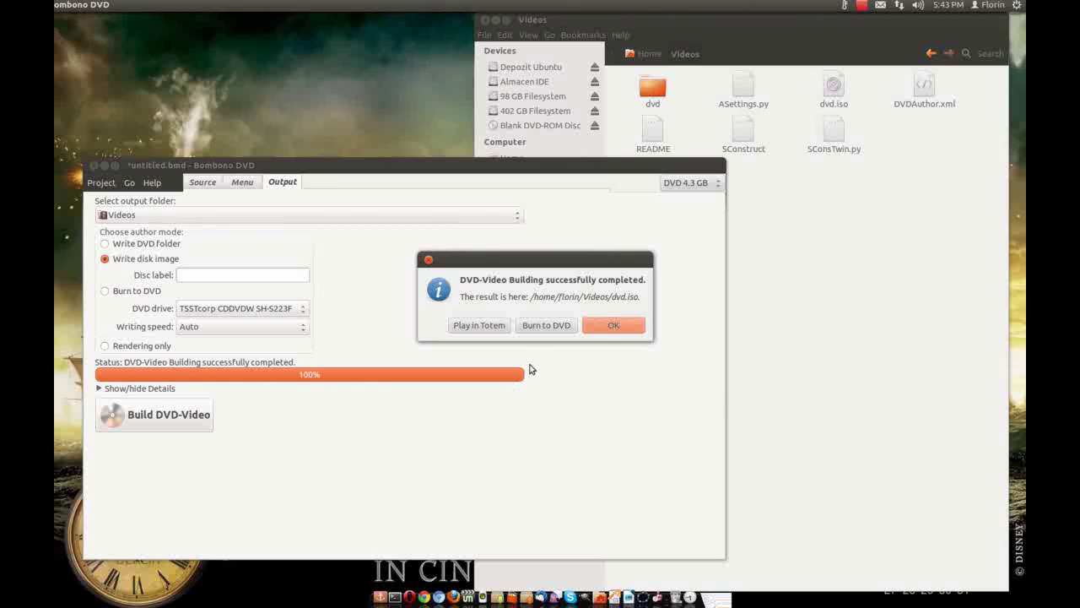
click(859, 28)
click(460, 260)
click(480, 328)
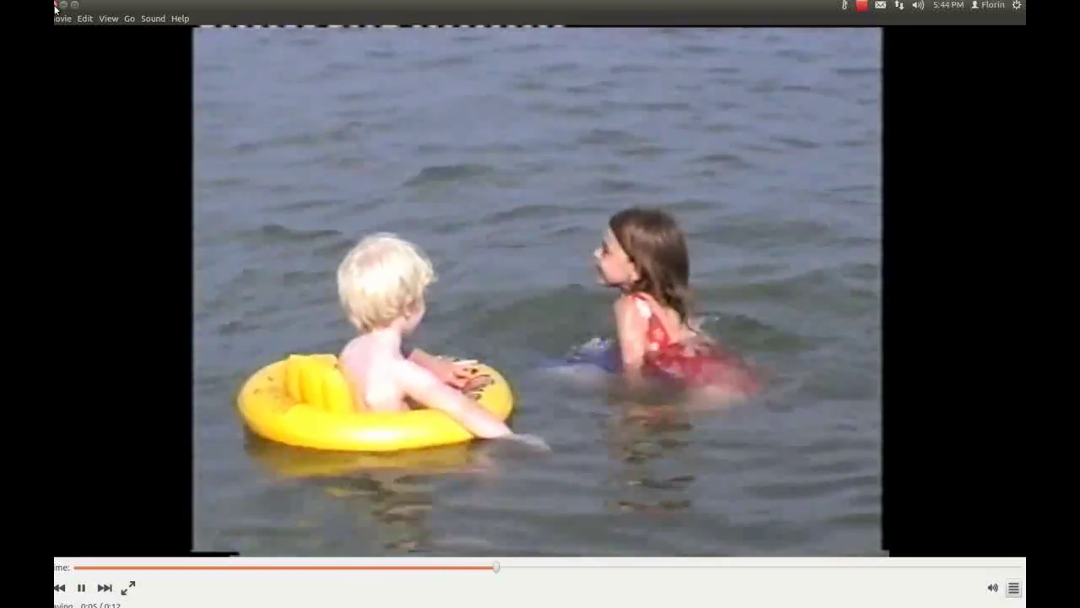
click(56, 5)
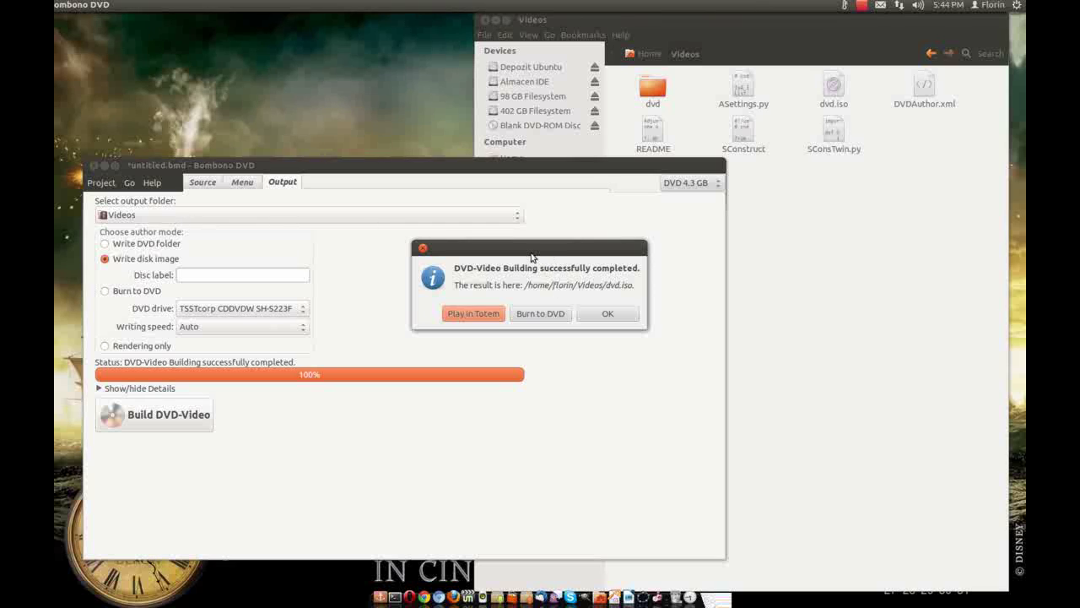
- Close Bombono DVD without saving, then right-click dvd.iso in the Videos folder
click(422, 248)
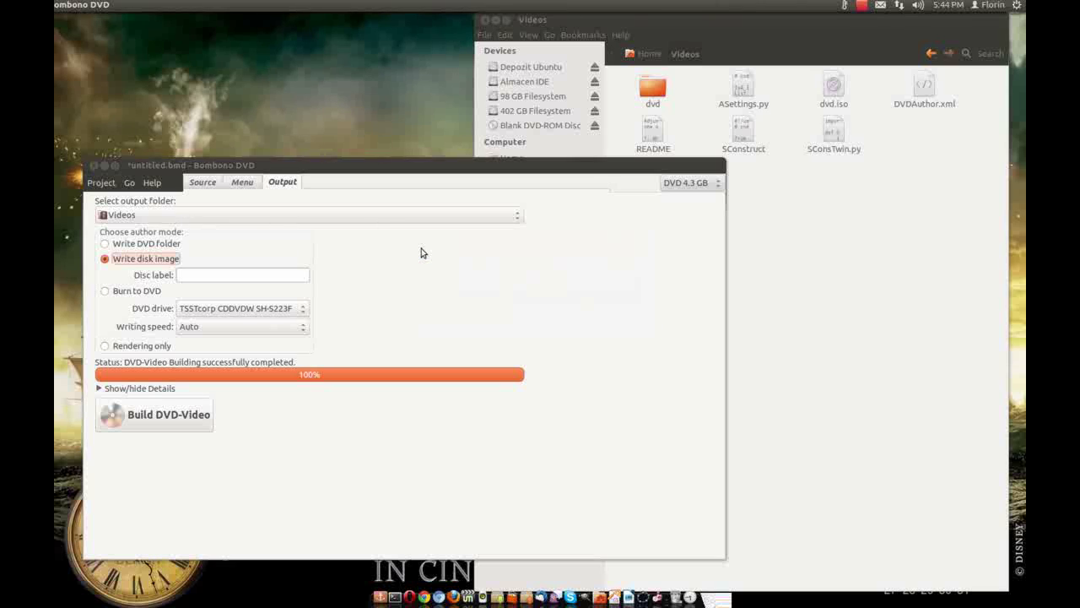
click(93, 165)
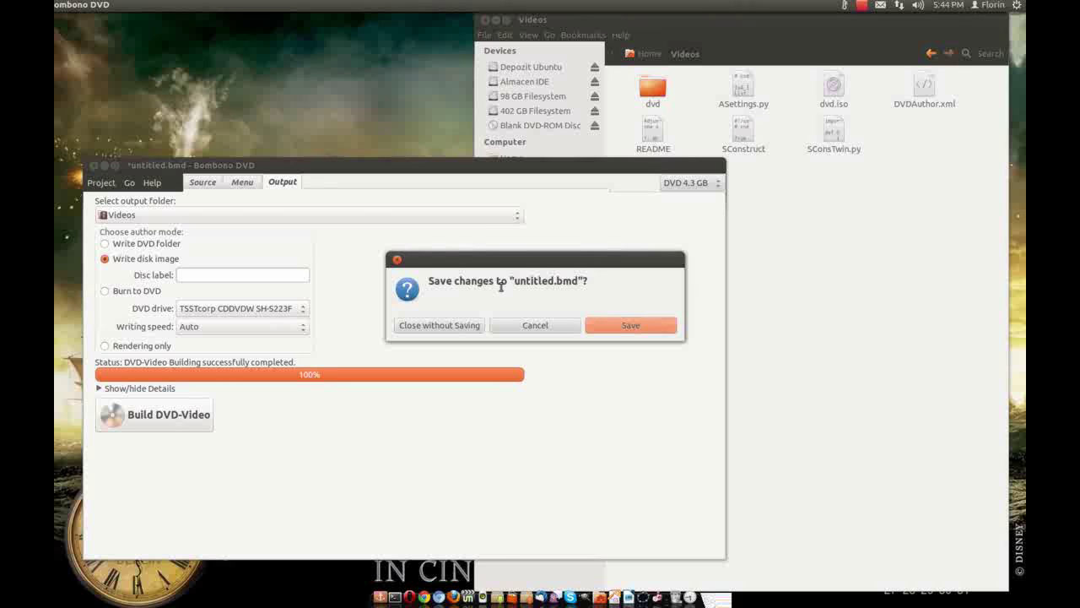
click(481, 324)
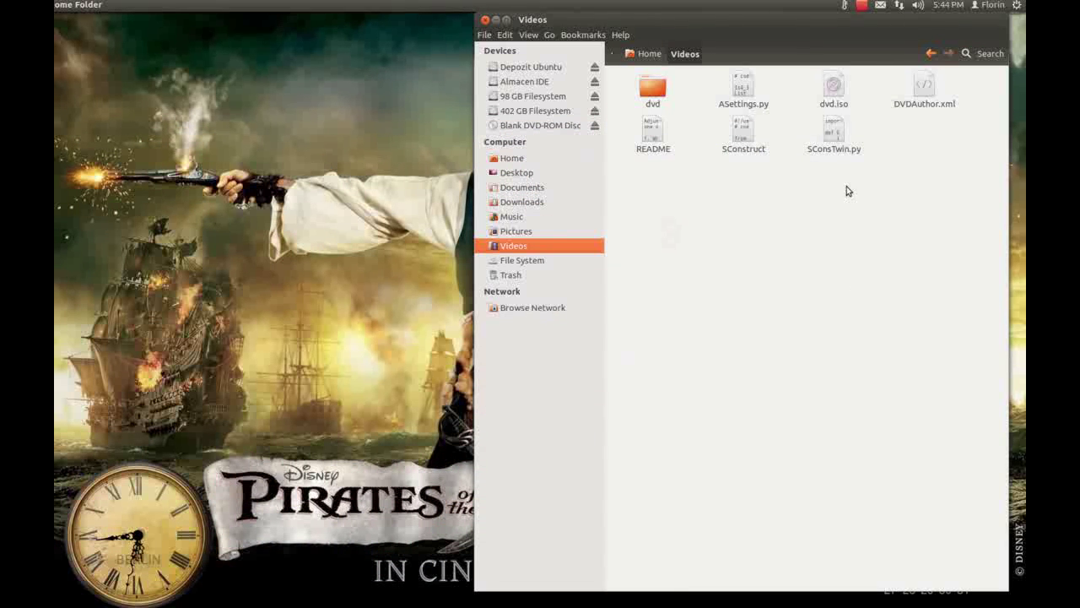
click(841, 93)
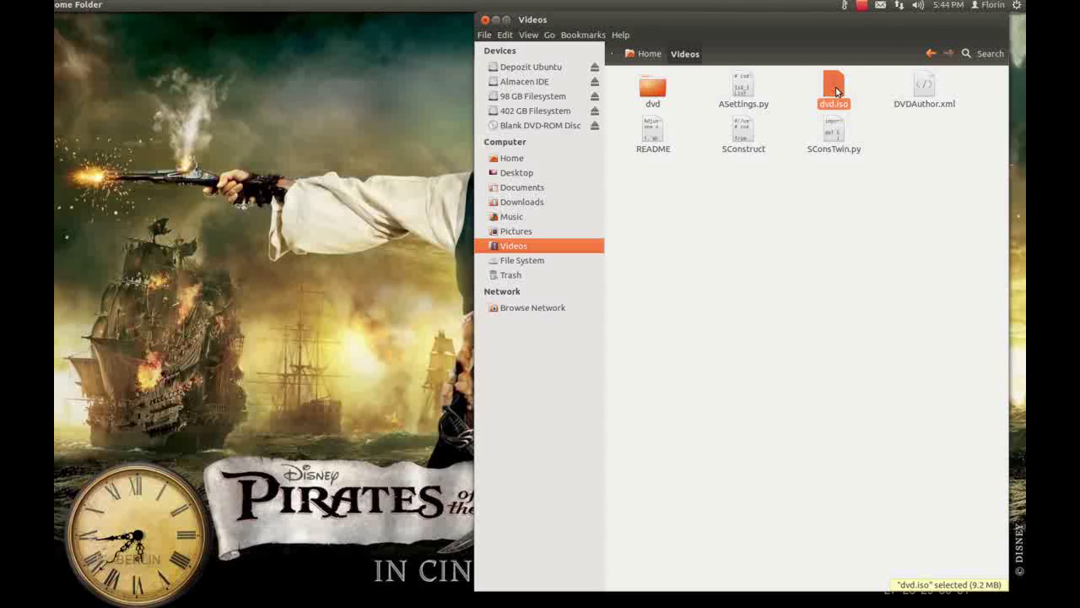
right_click(836, 91)
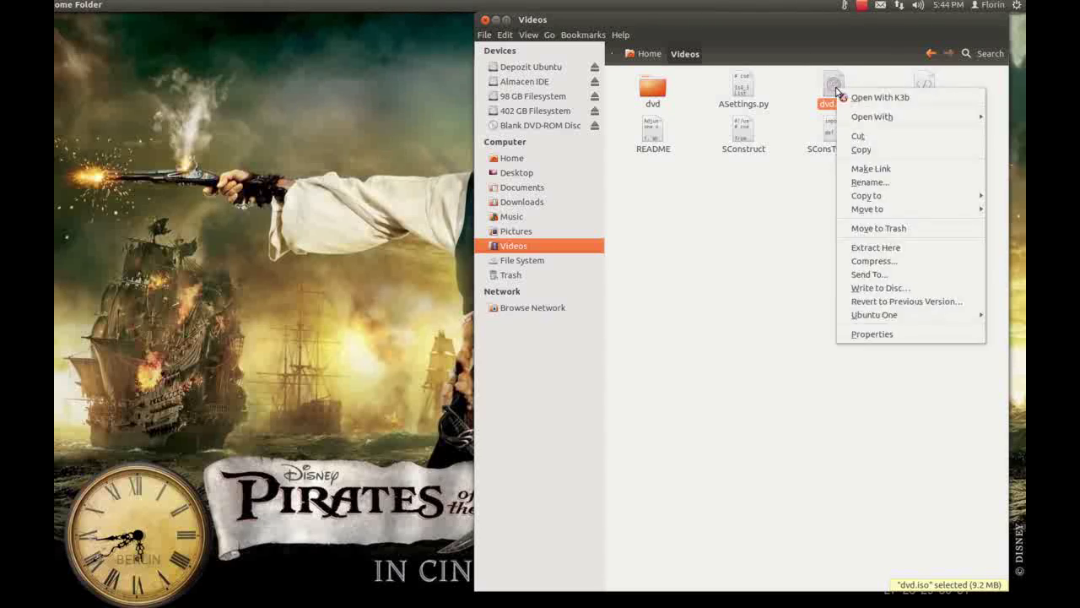
- Open dvd.iso in K3b's Burn Image dialog and set the speed to 4x
click(924, 100)
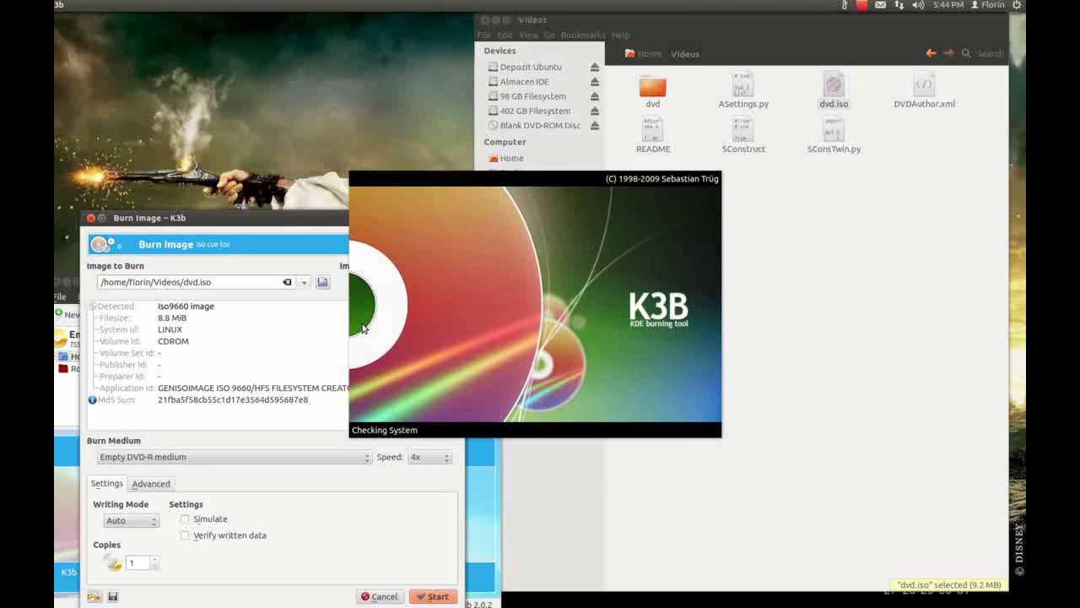
click(448, 459)
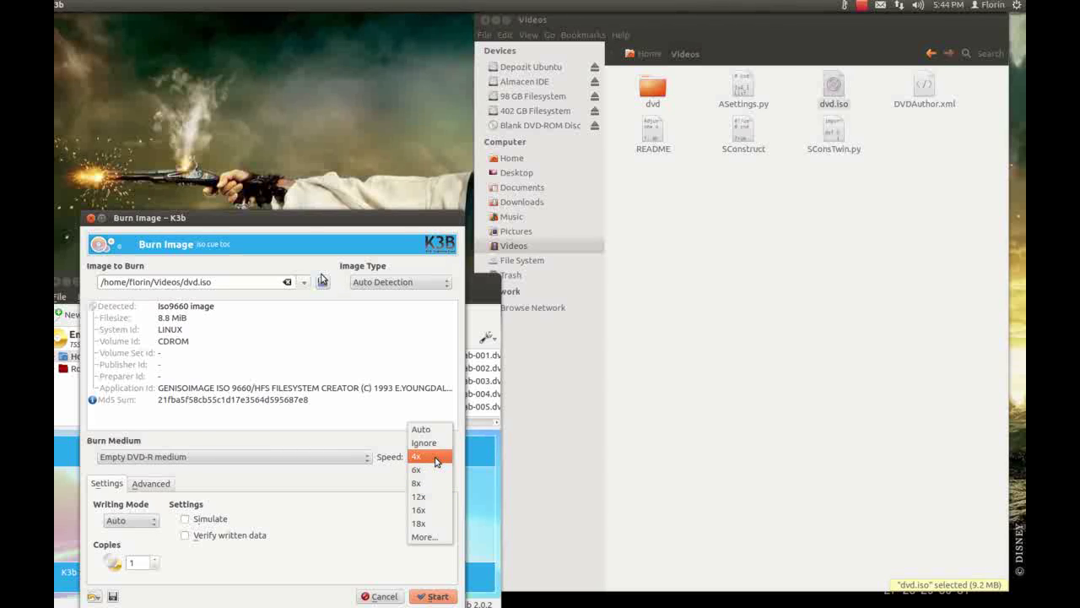
click(437, 461)
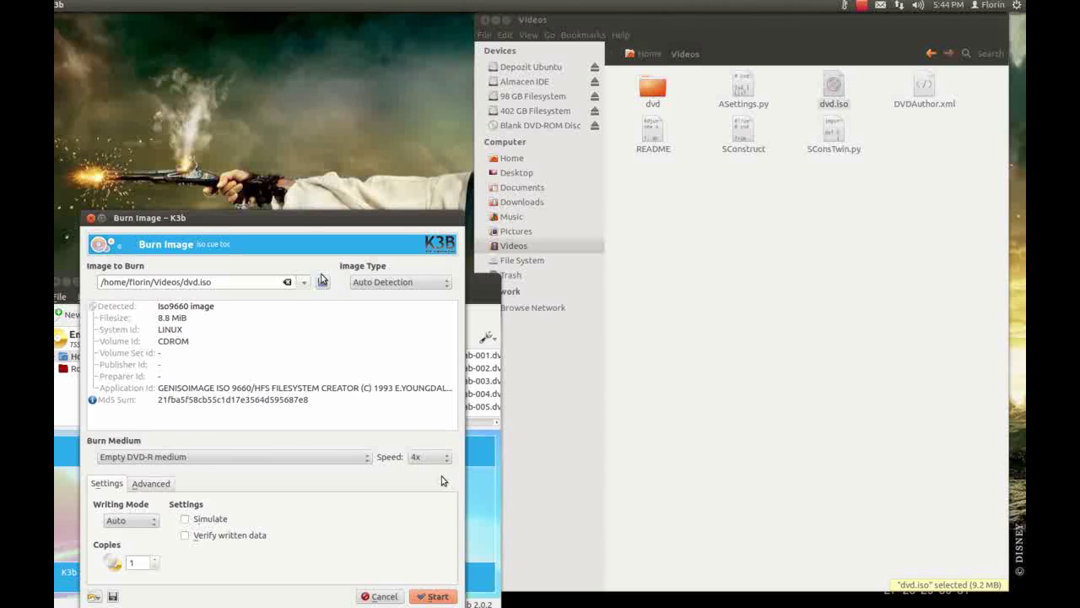
drag(367, 222, 367, 194)
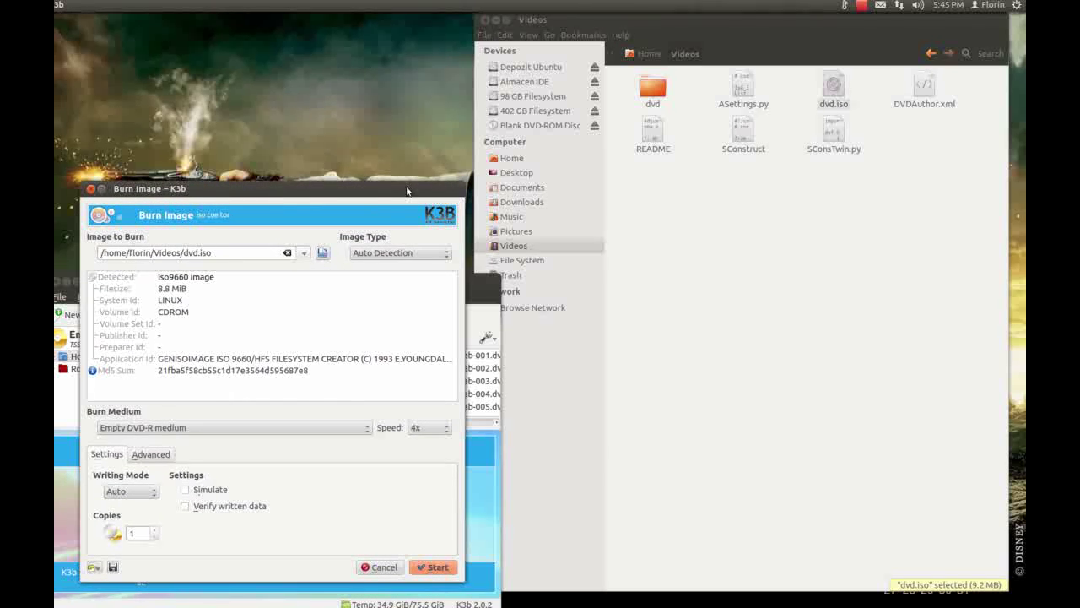
drag(406, 190, 406, 179)
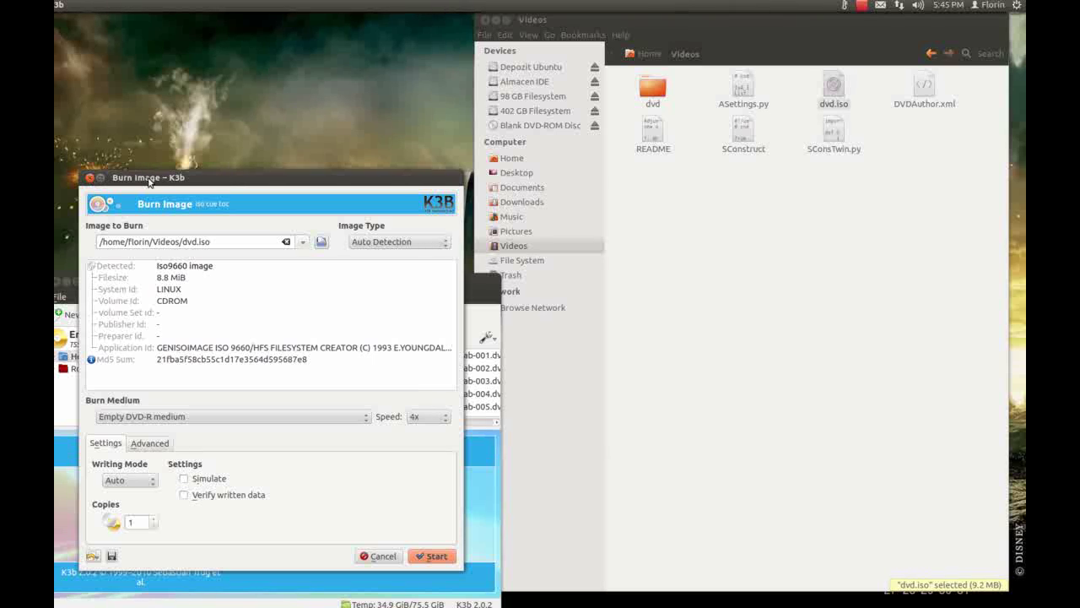
drag(207, 177, 208, 178)
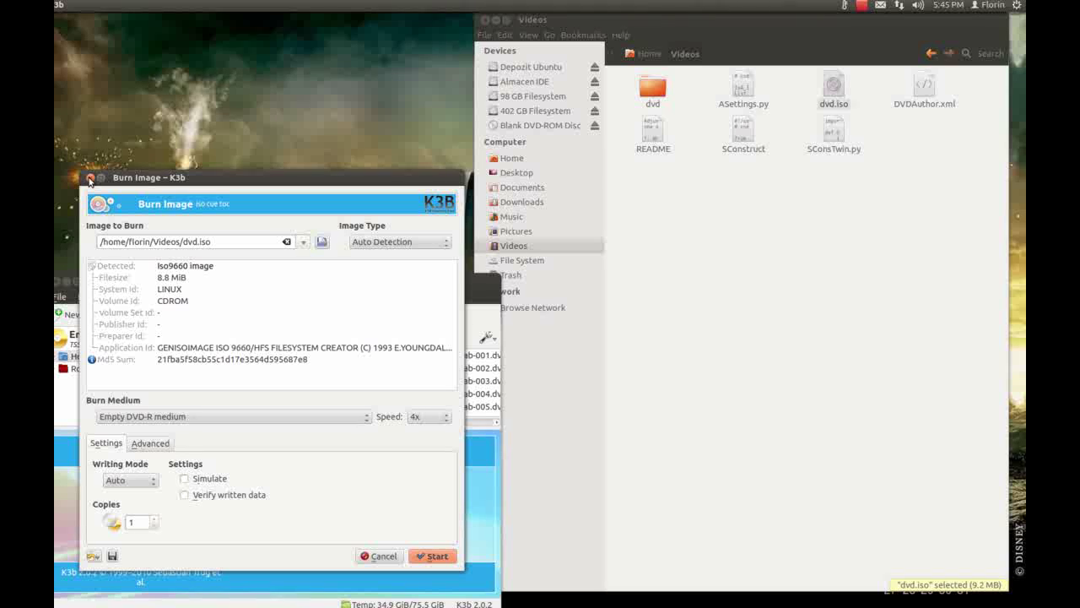
- Quit K3b without burning and return to the Writer notes workspace
click(89, 178)
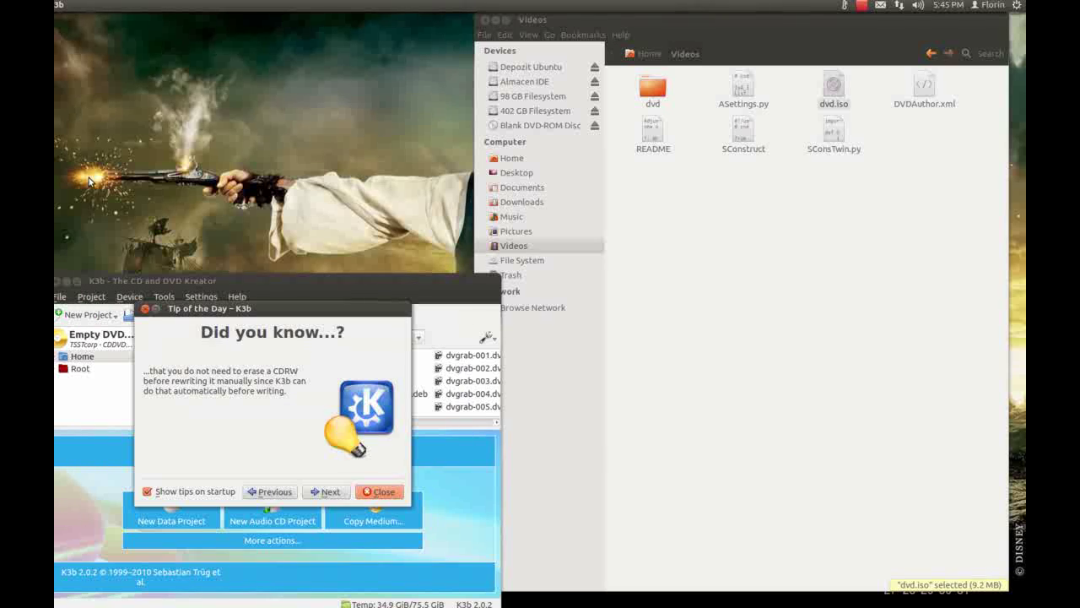
click(144, 308)
drag(201, 281, 216, 275)
key(ctrl+q)
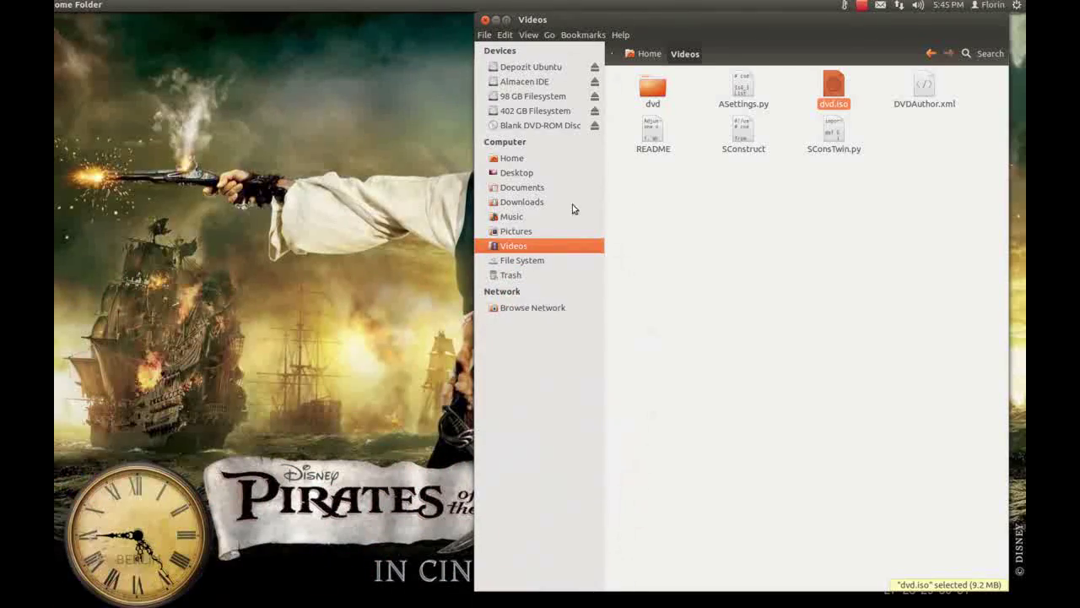
key(ctrl+alt+Left)
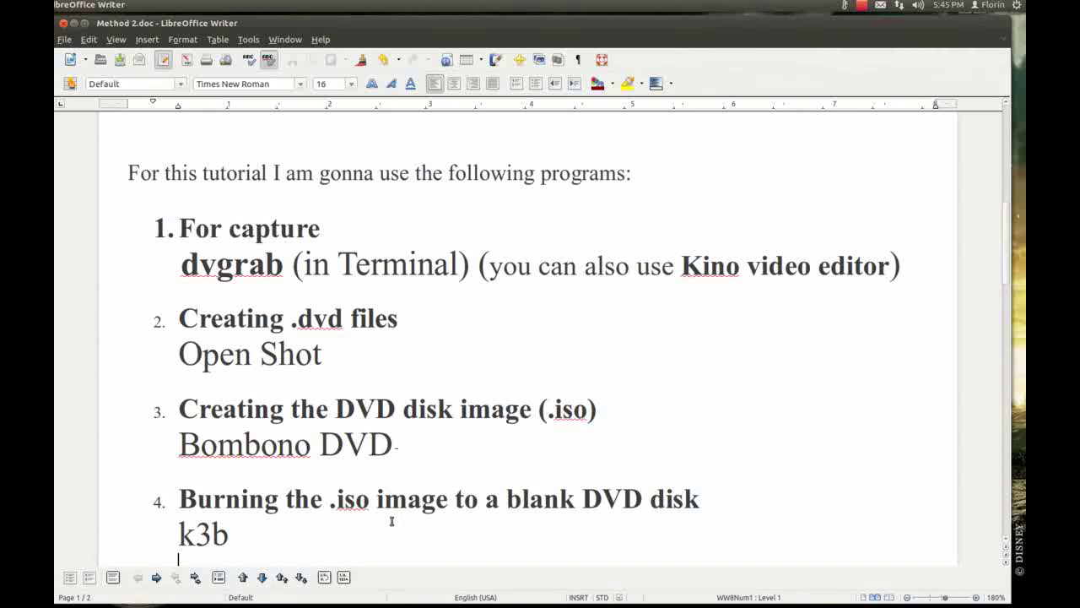
- Scroll Method 2.doc to page 2's INSTALL section and place the cursor at the OpenShot heading
scroll(392, 521, down, 3)
scroll(390, 522, down, 5)
scroll(388, 523, down, 3)
scroll(387, 525, down, 2)
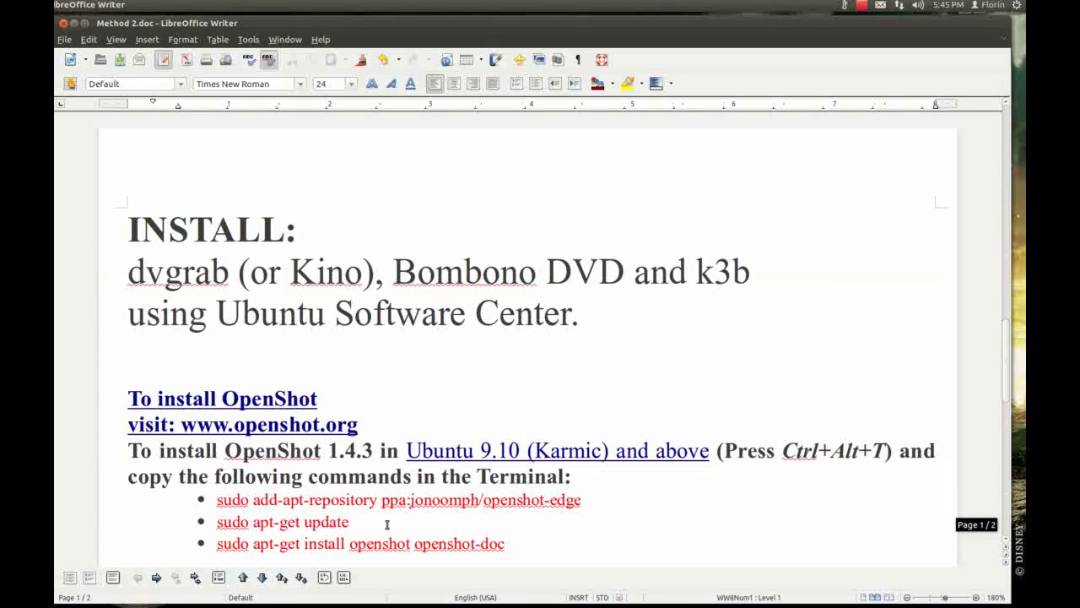
scroll(386, 525, down, 1)
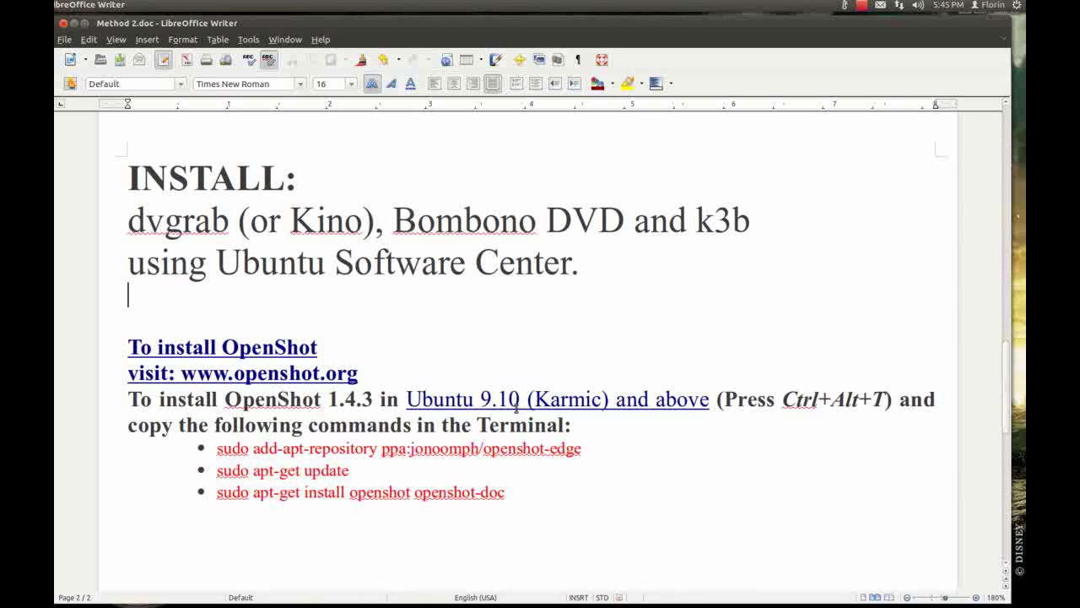
key(Down)
key(Down)
key(End)
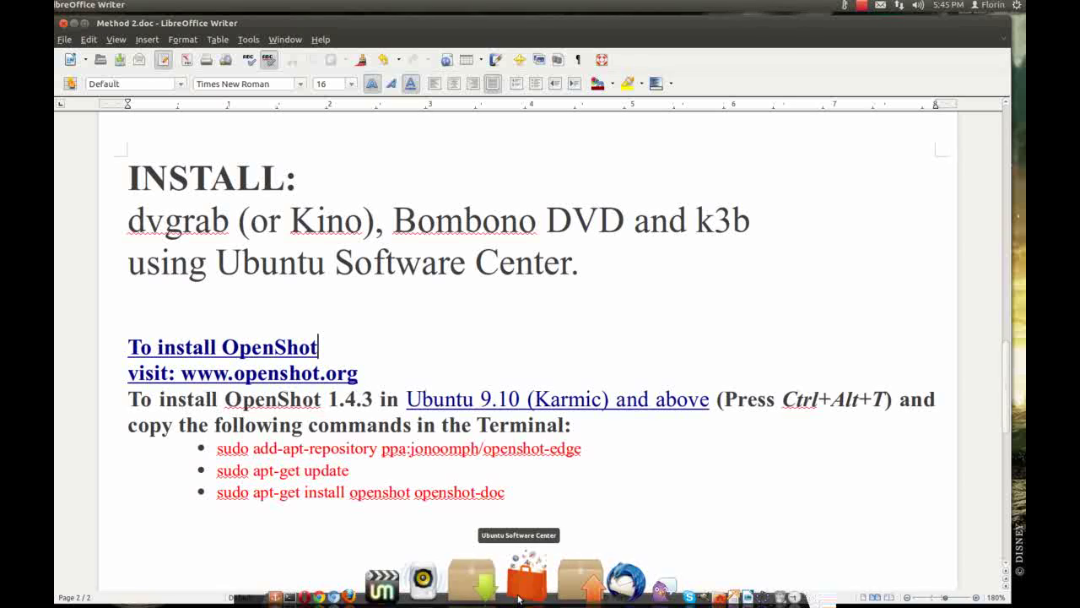
- Search 'dvg' in Software Center and view dvgrab's details to confirm it's installed
click(519, 591)
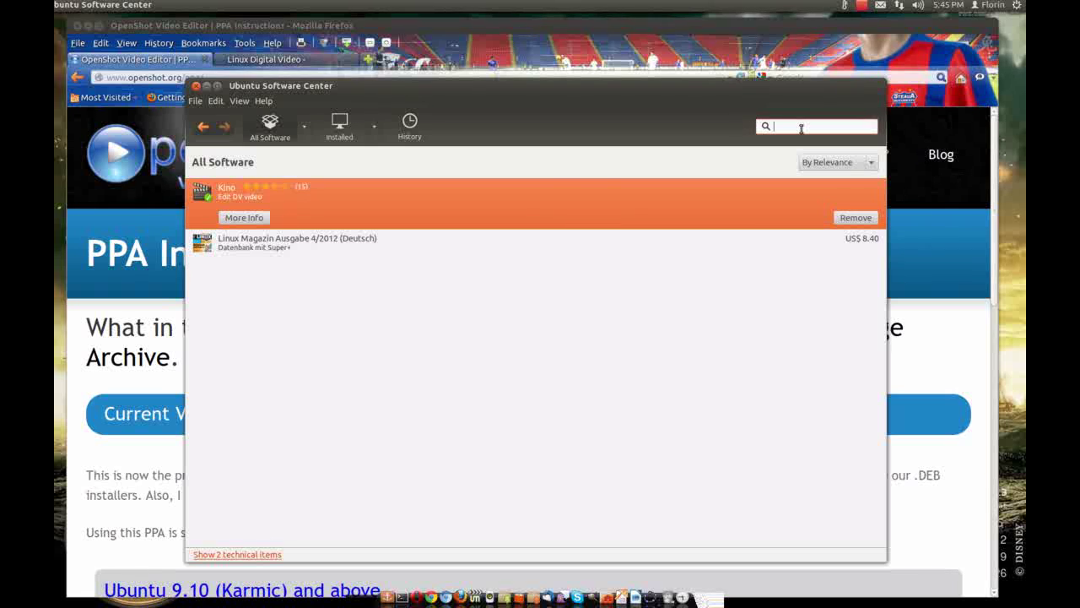
text(dvg)
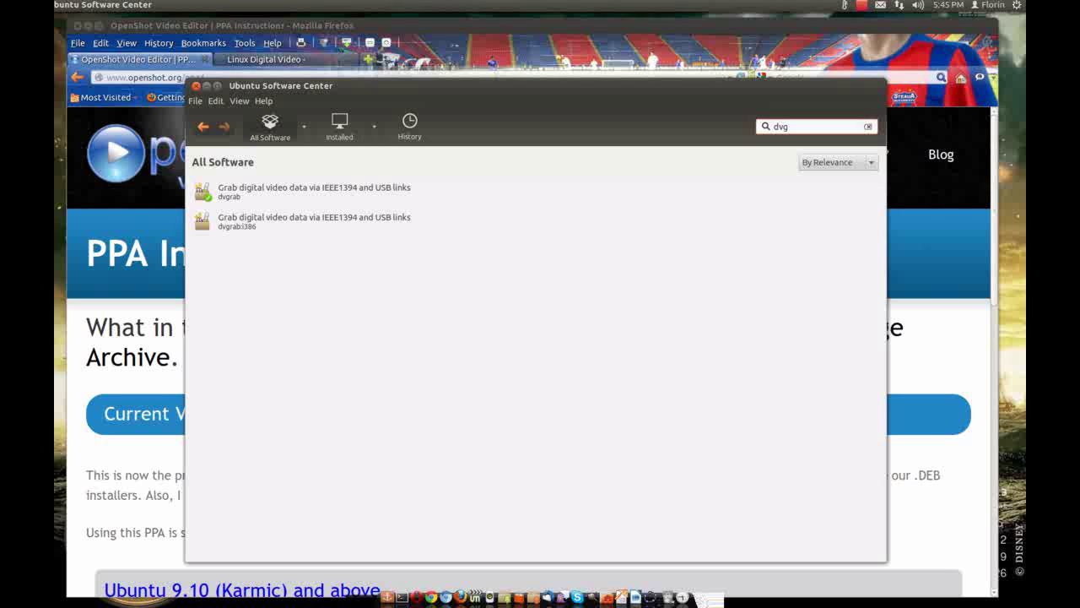
click(310, 197)
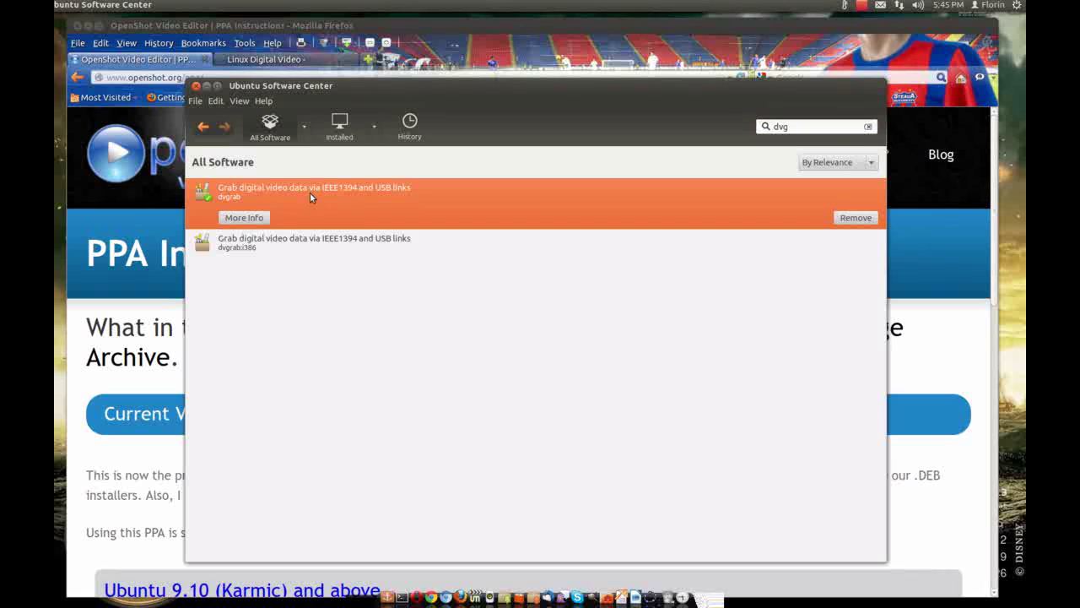
click(250, 217)
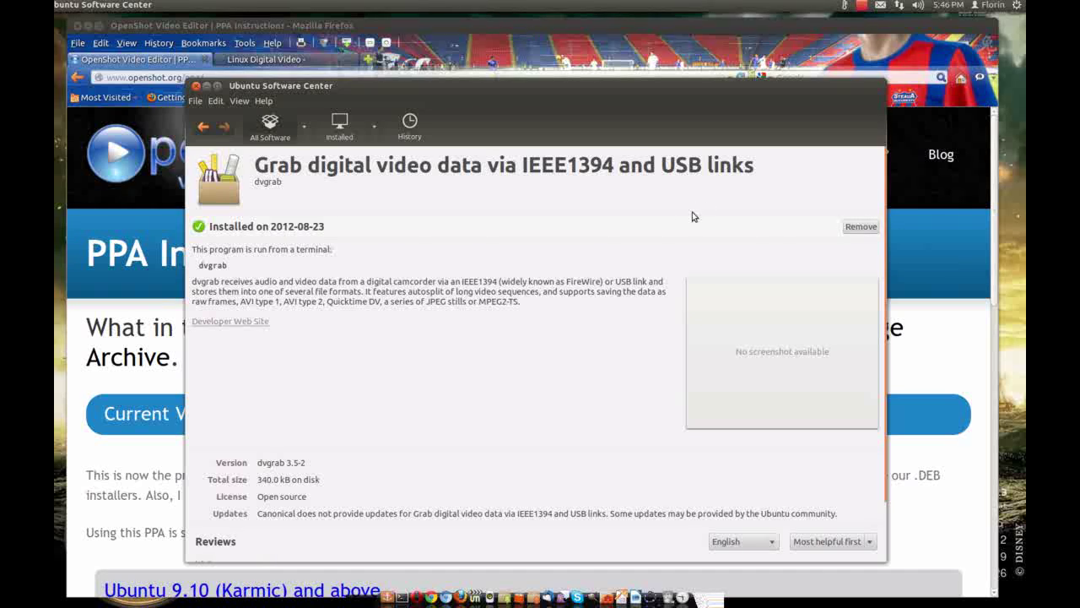
click(203, 127)
- Search 'kin' to confirm Kino is installed, then go back to the Writer notes
click(806, 127)
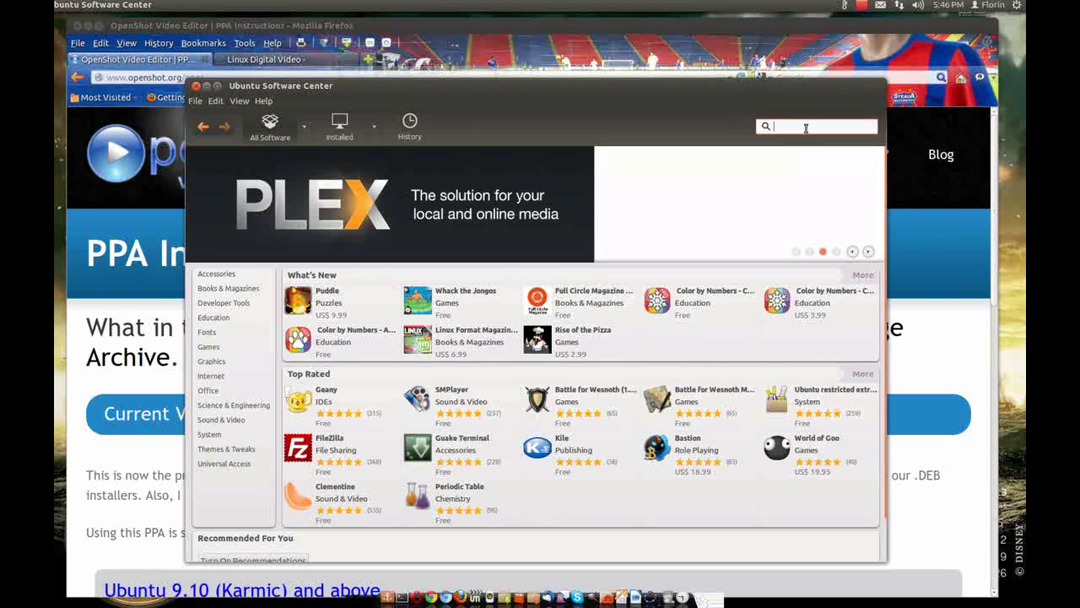
text(kin)
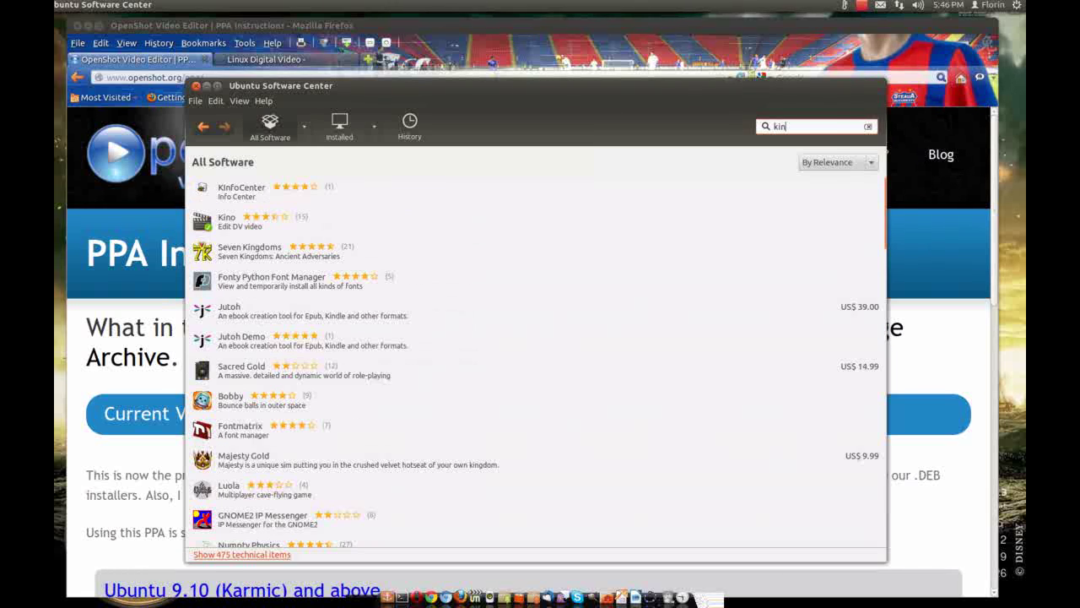
click(237, 222)
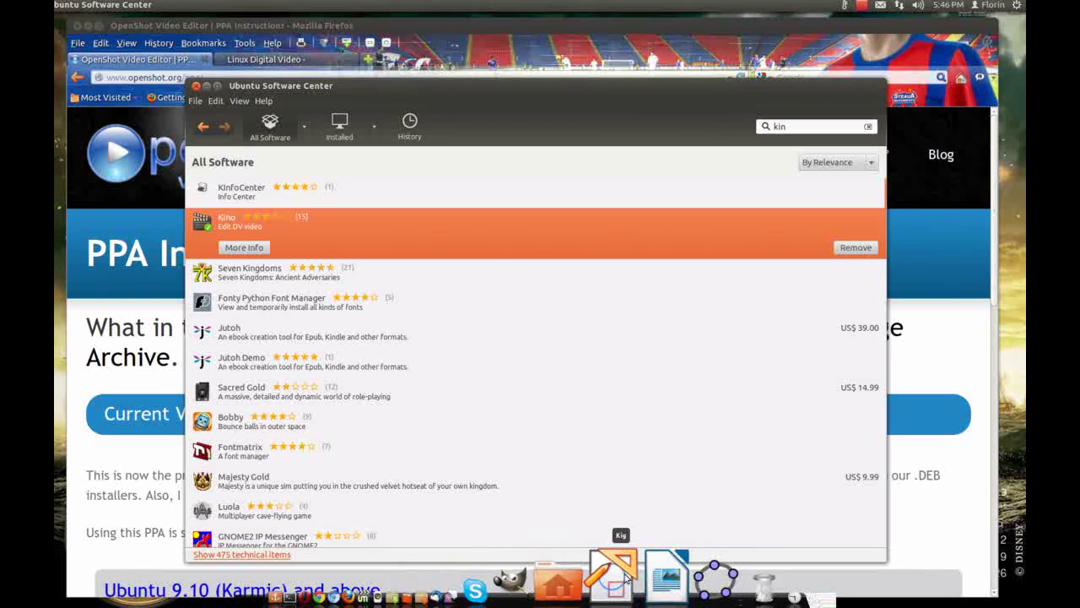
click(633, 578)
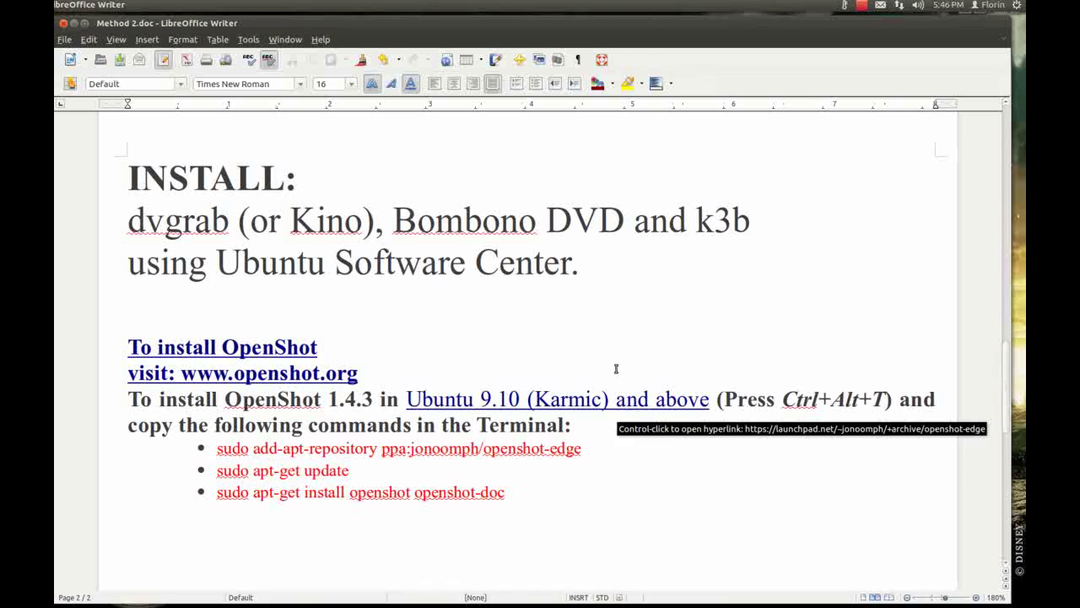
click(358, 372)
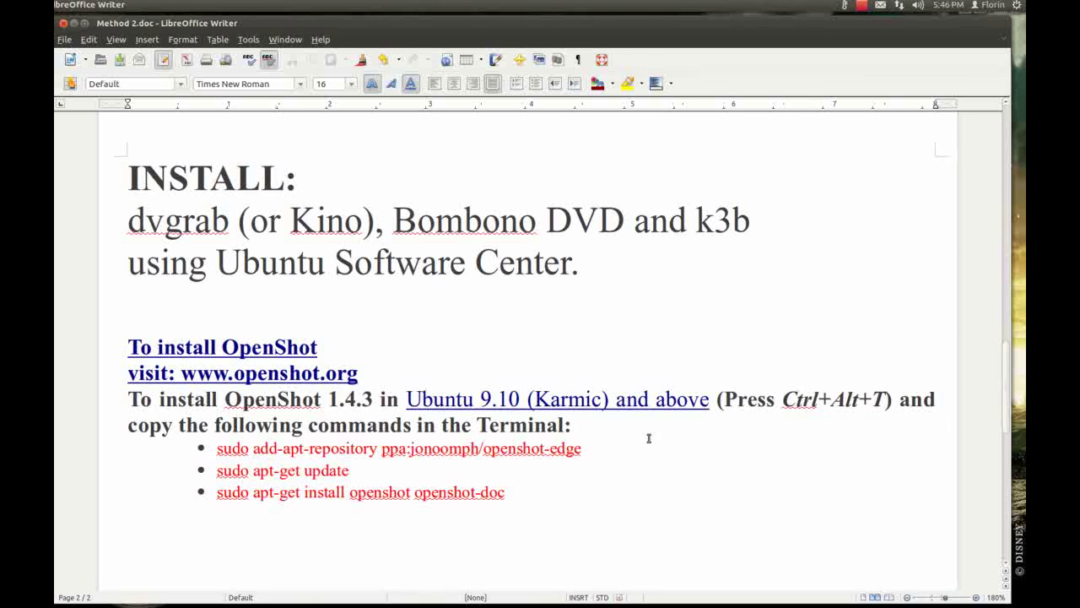
mouse_move(664, 423)
mouse_down()
mouse_move(669, 448)
mouse_move(664, 435)
mouse_up()
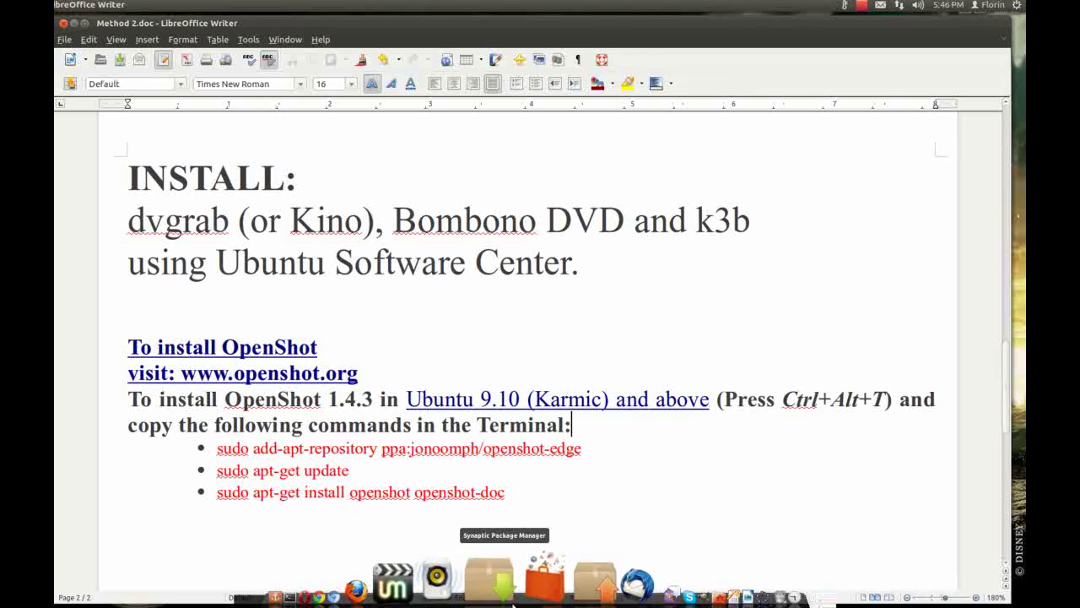
mouse_move(446, 595)
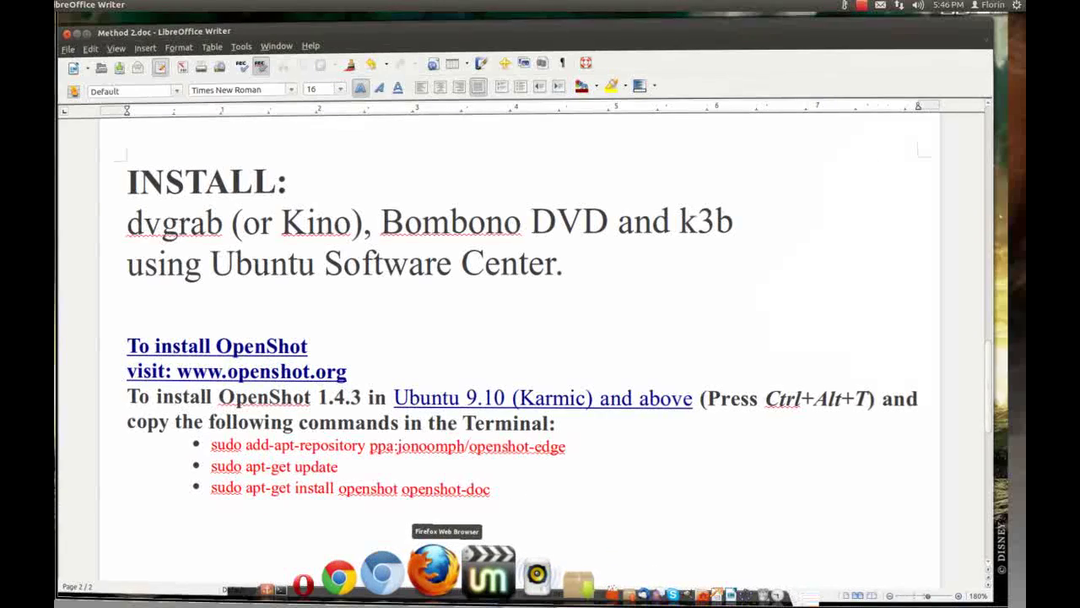
- Open the 'Install using the PPA' instructions from OpenShot's Download page in Firefox
click(434, 582)
click(499, 154)
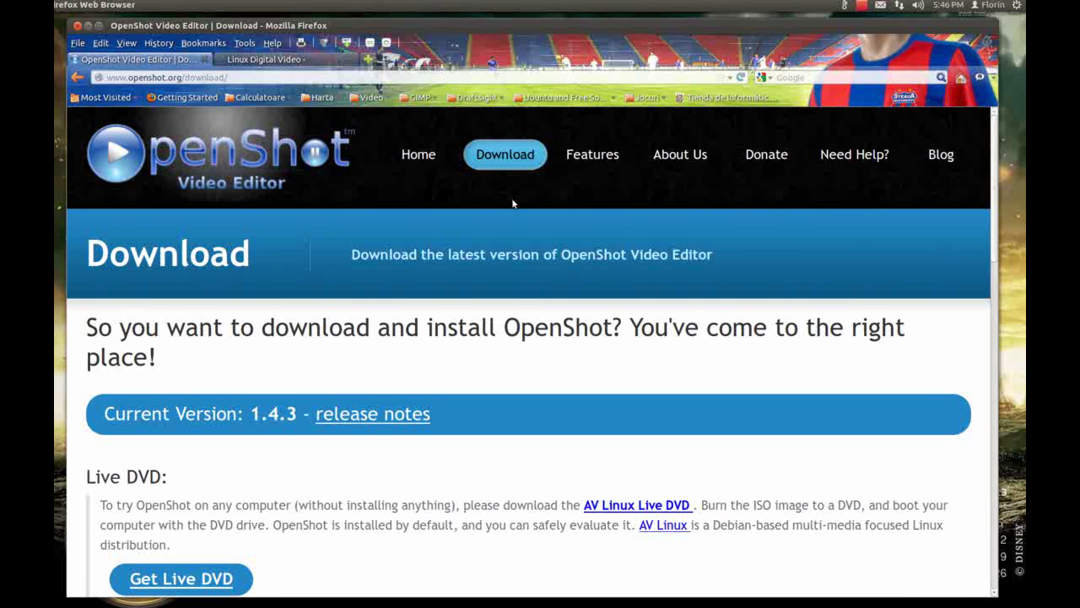
scroll(511, 202, down, 5)
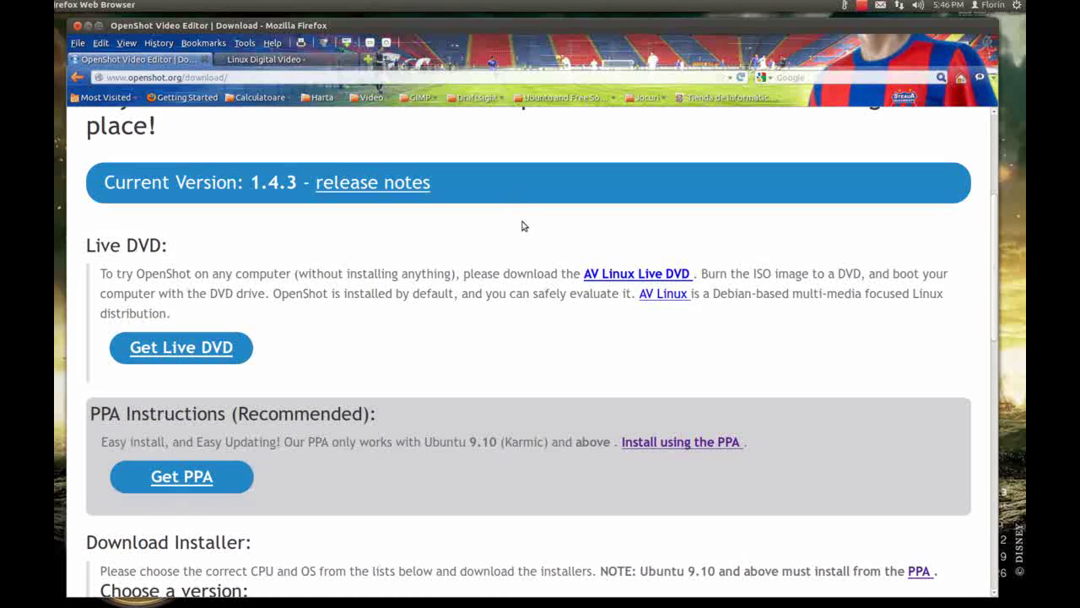
click(671, 445)
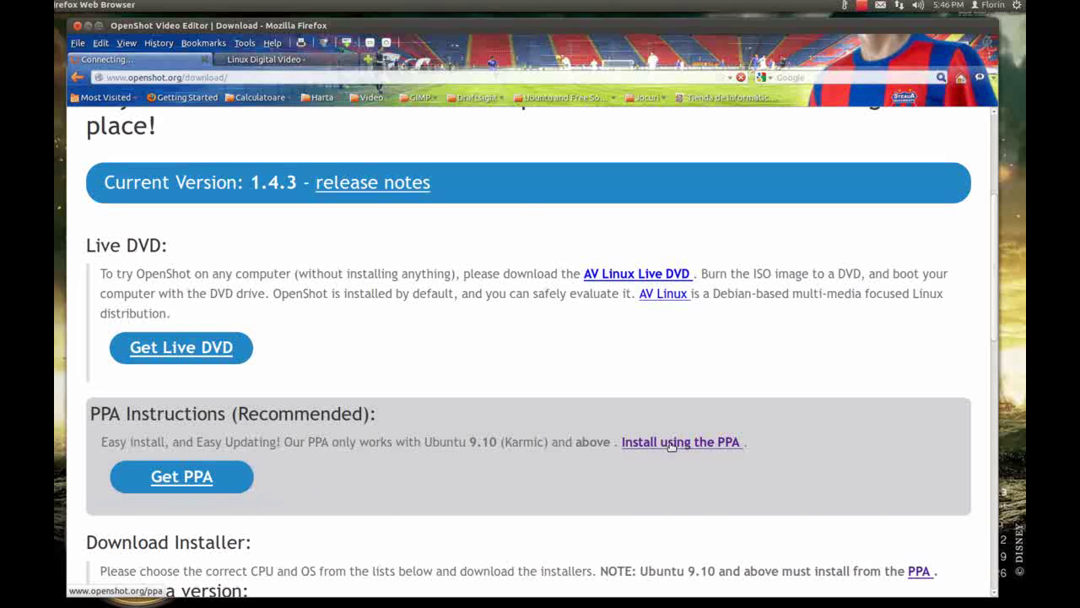
- Highlight the three PPA install commands, then switch to an empty desktop workspace
scroll(671, 445, down, 5)
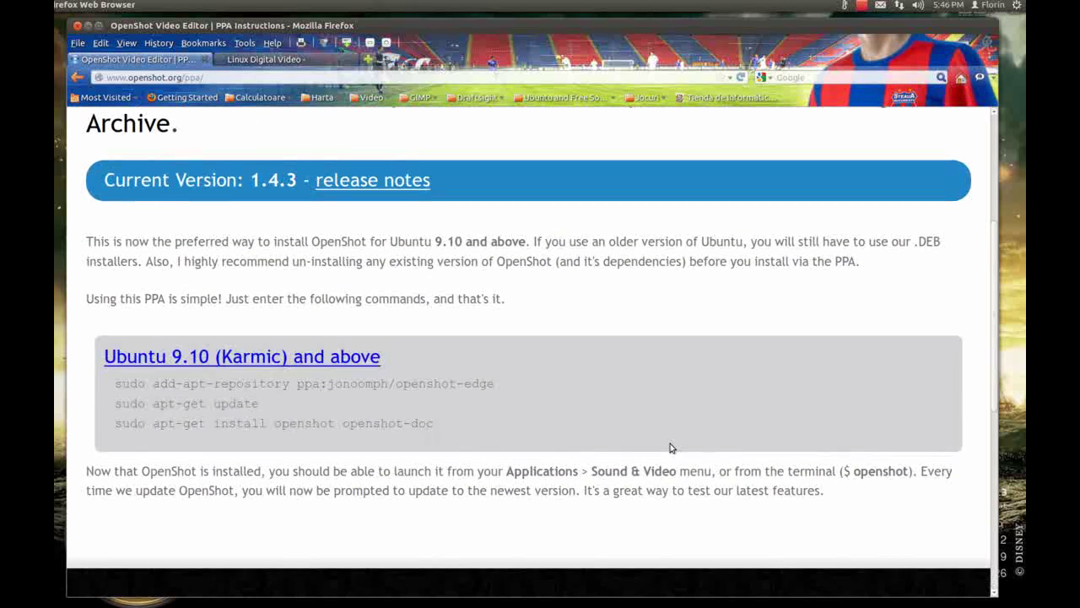
scroll(671, 443, down, 1)
triple_click(542, 329)
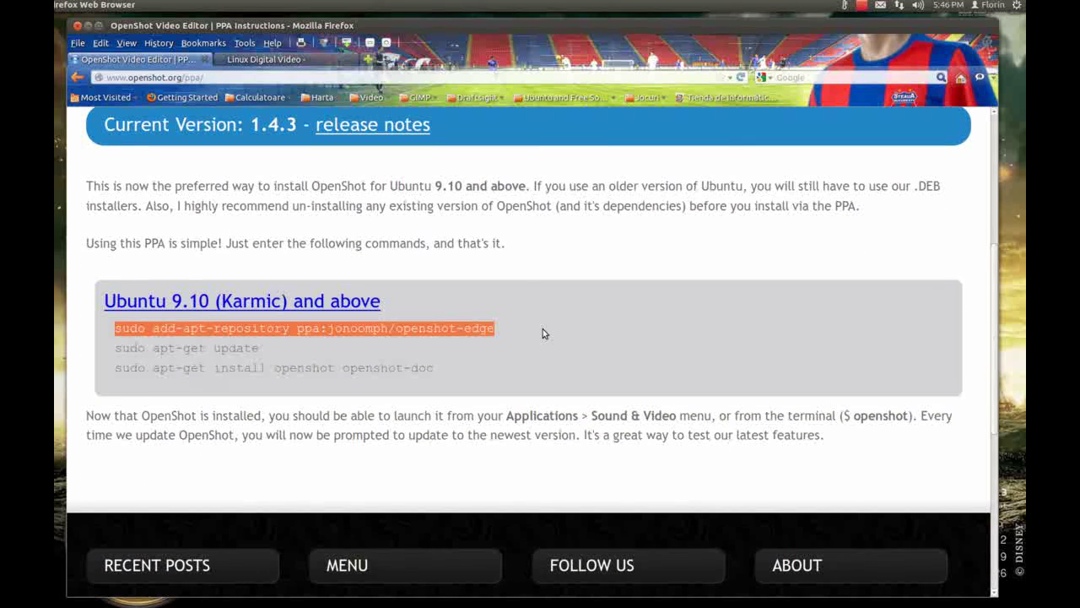
drag(543, 329, 548, 364)
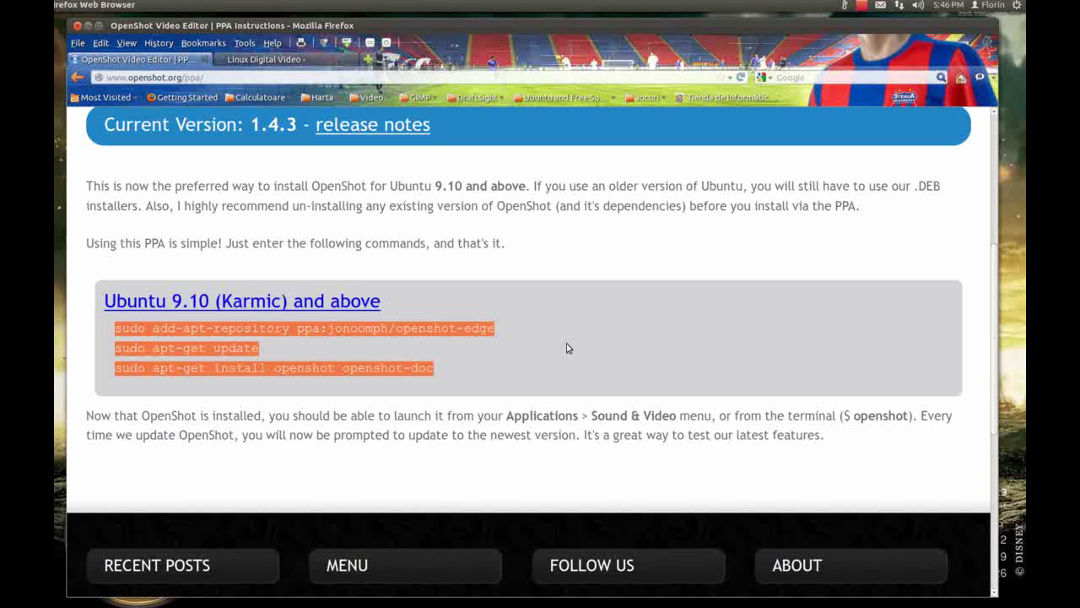
click(566, 348)
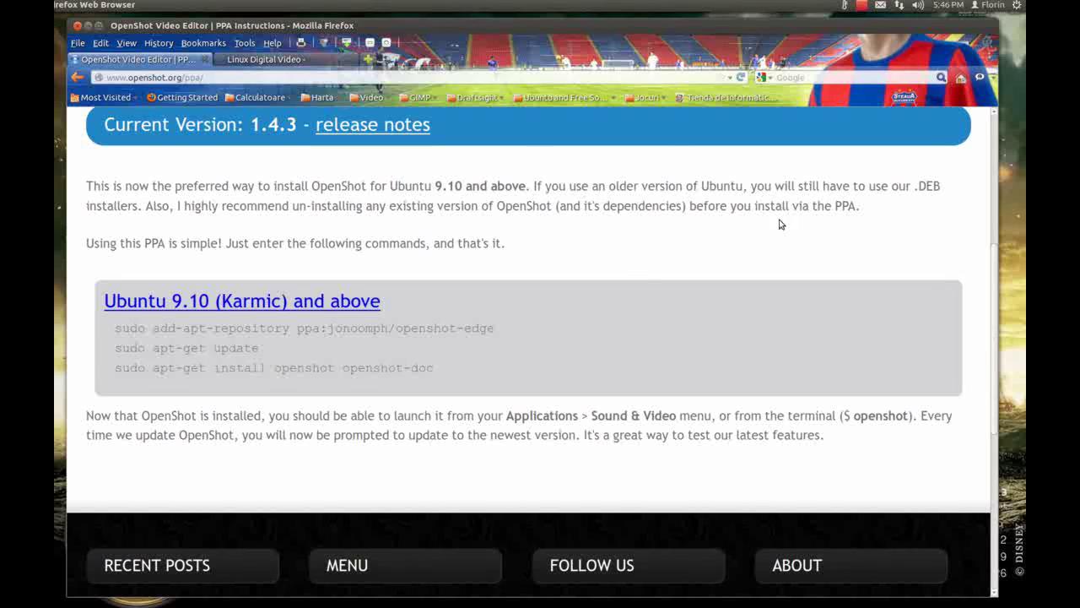
key(ctrl+alt+Right)
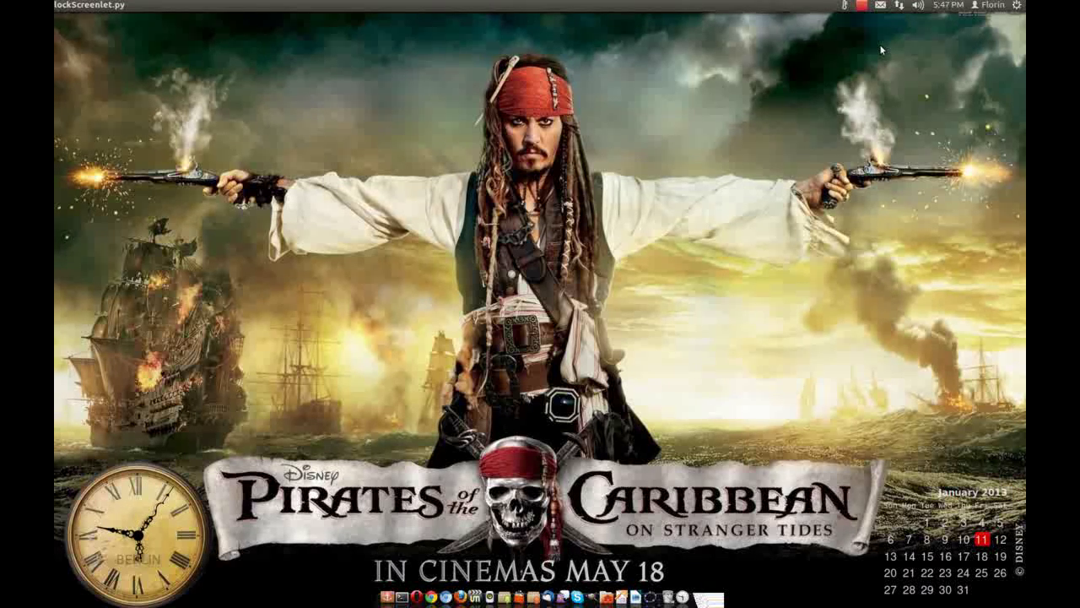
click(861, 7)
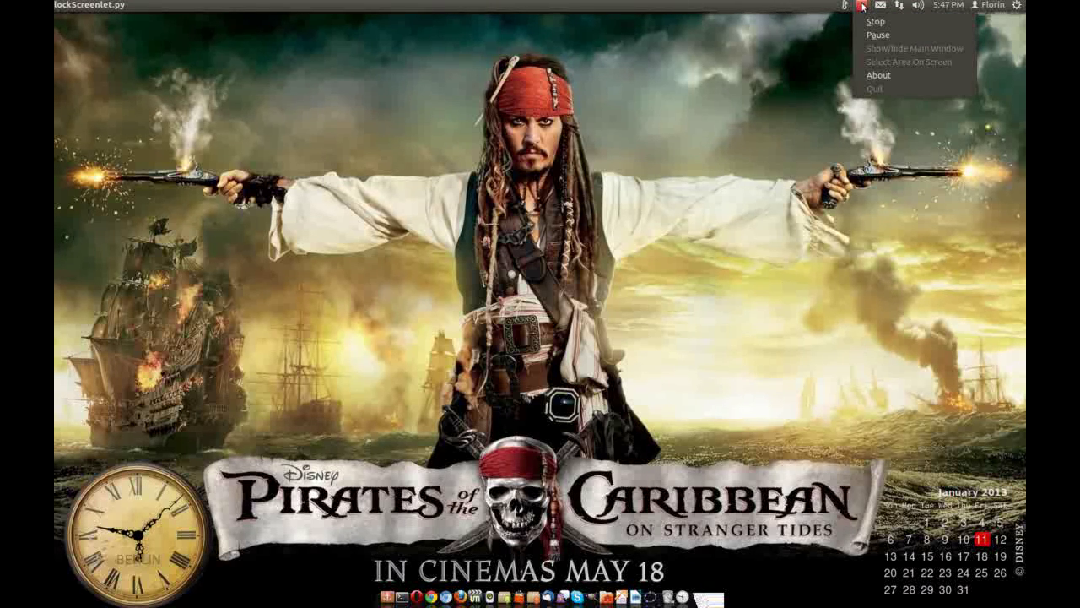